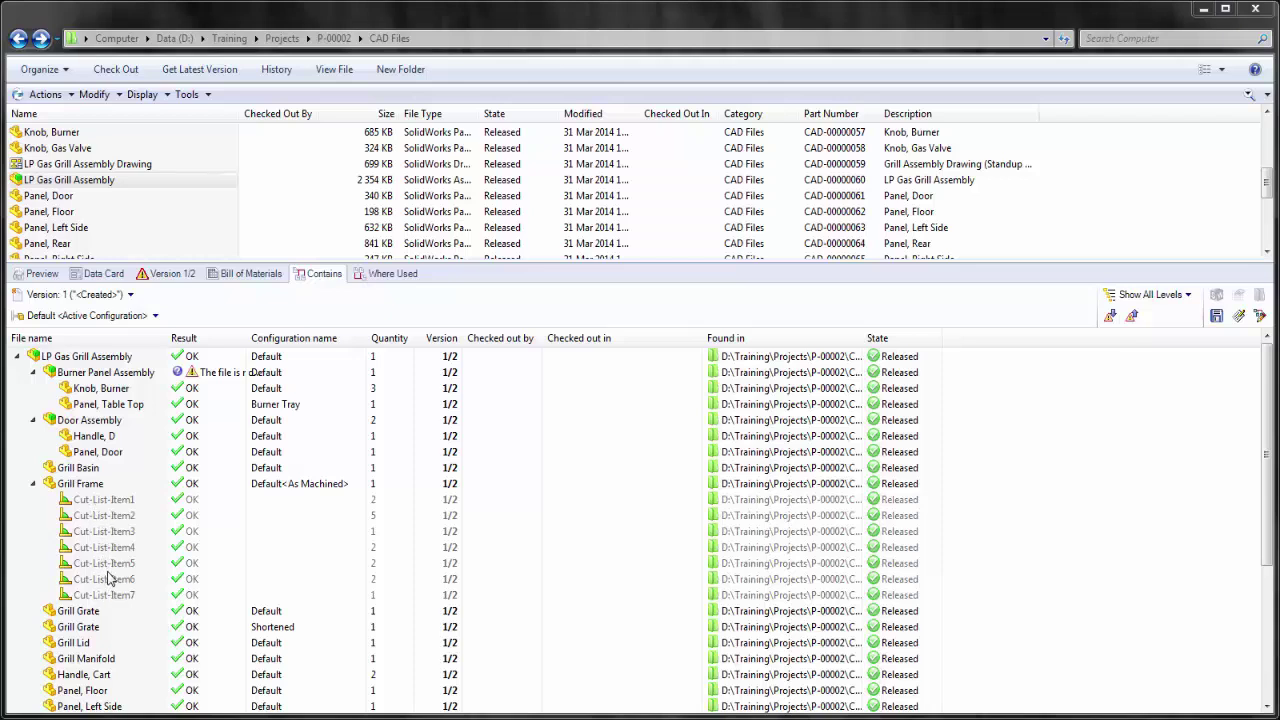
Check Where Used for LP Gas Grill Assembly, showing its released drawing as the only parent
click(398, 273)
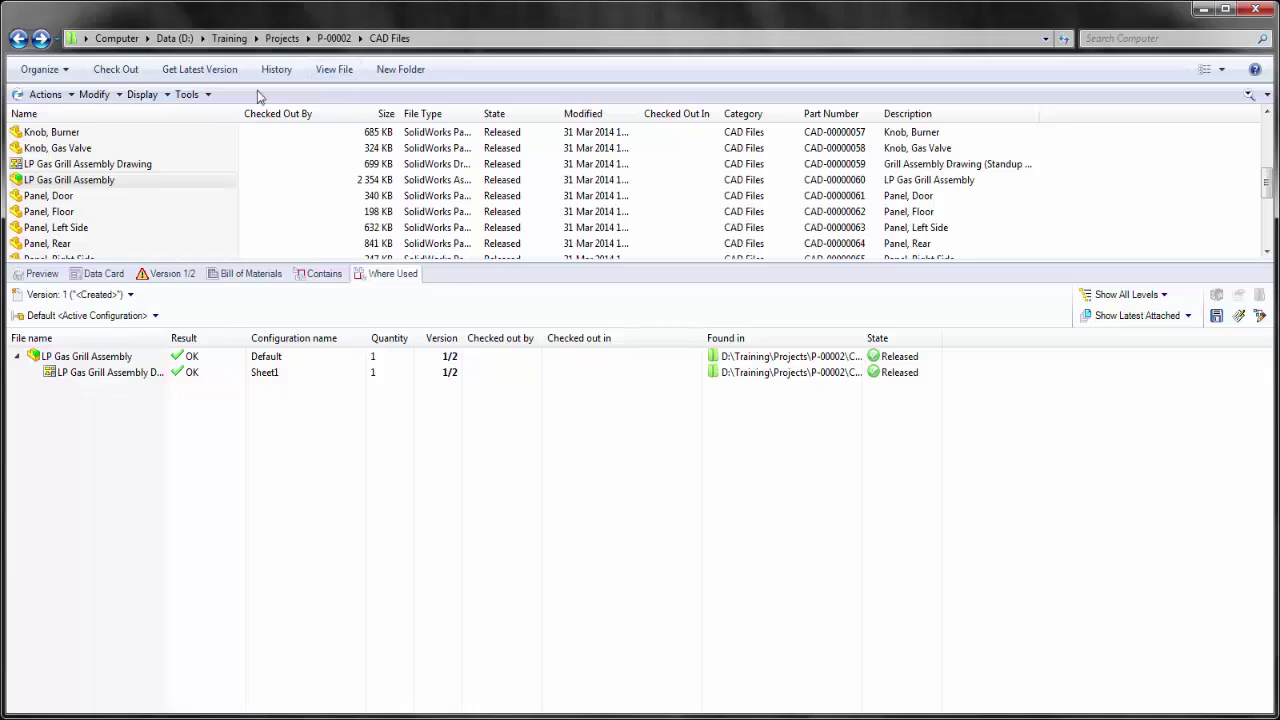
click(208, 95)
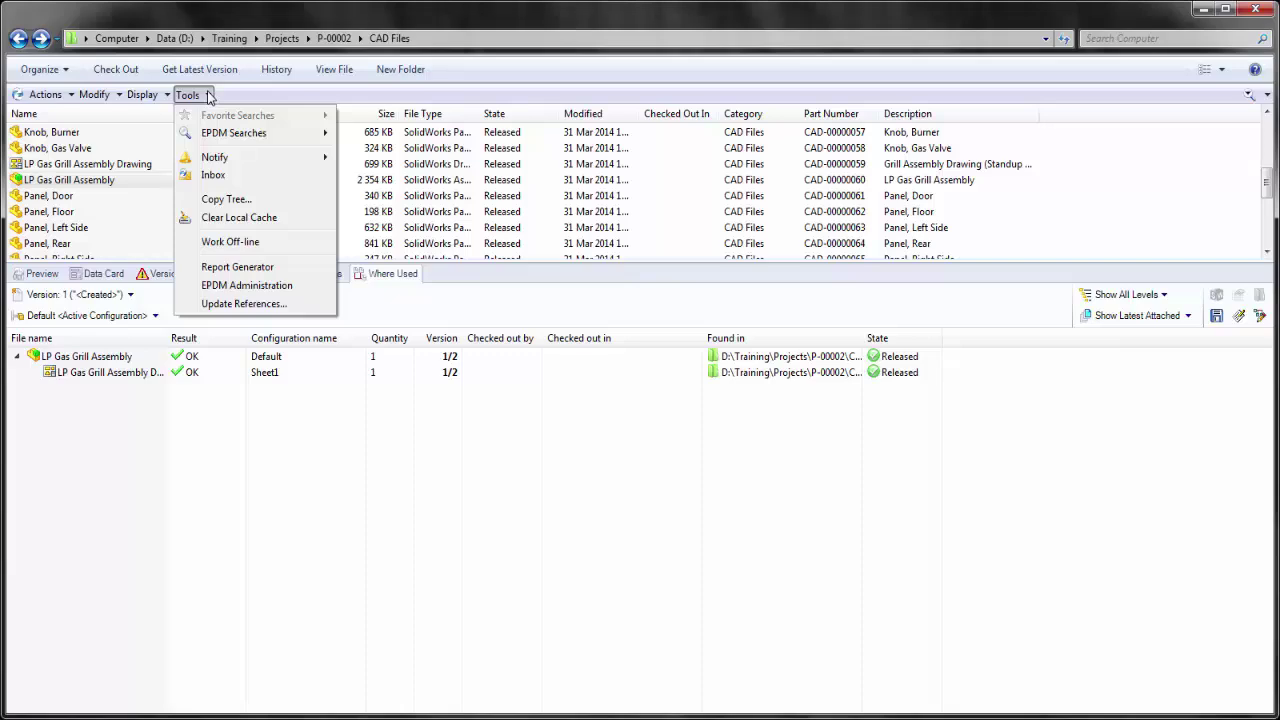
Start a Copy Tree of the grill assembly into compressed archive DELETE.zip using Windows zip integration
click(238, 199)
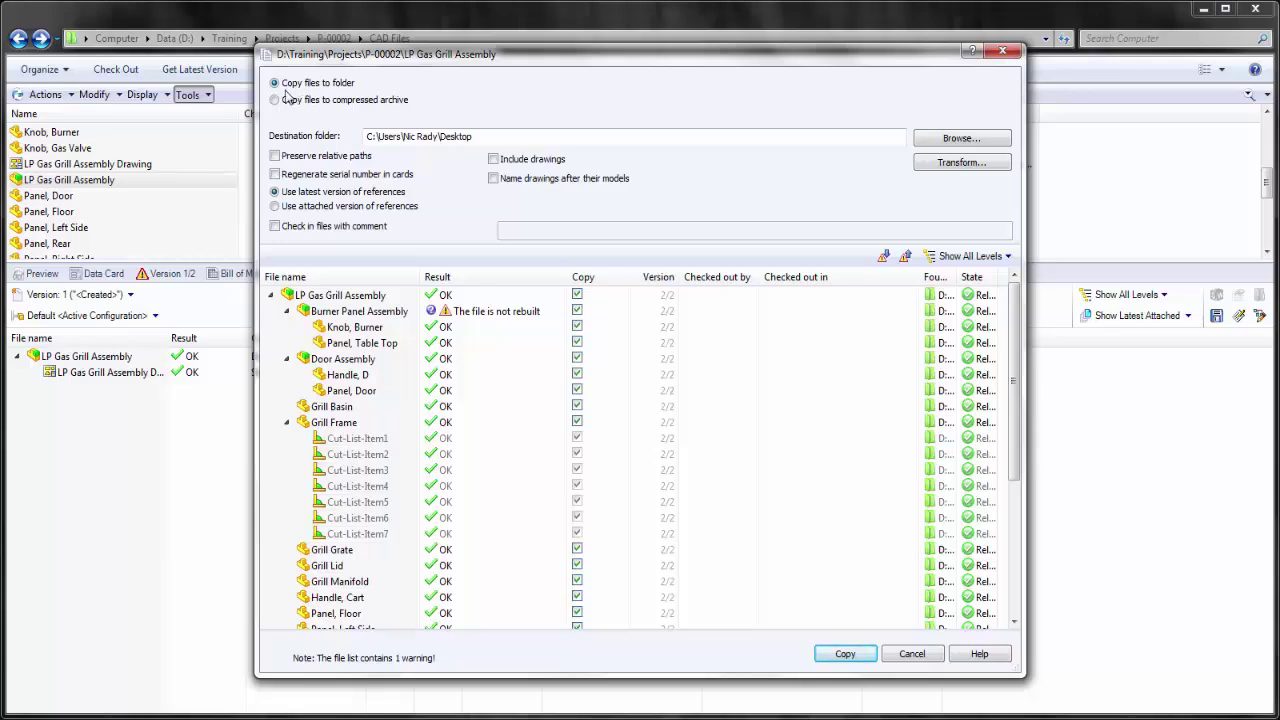
click(368, 103)
click(494, 104)
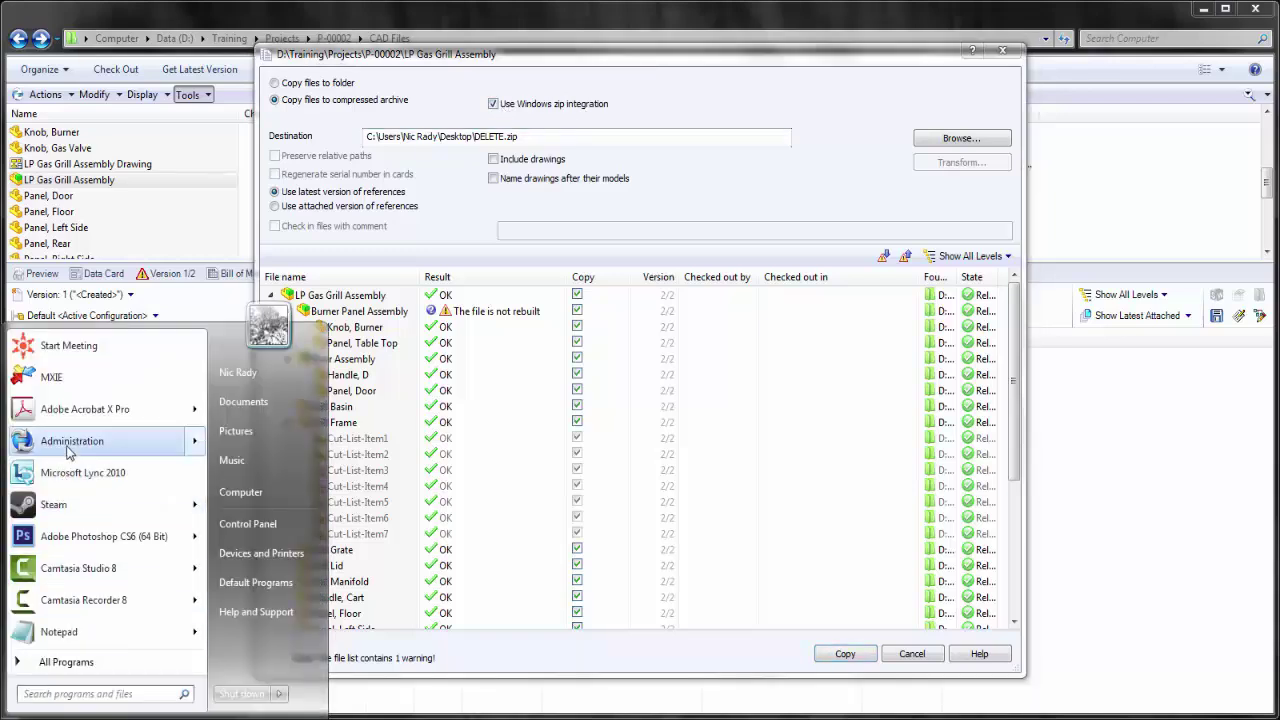
click(72, 441)
double_click(88, 271)
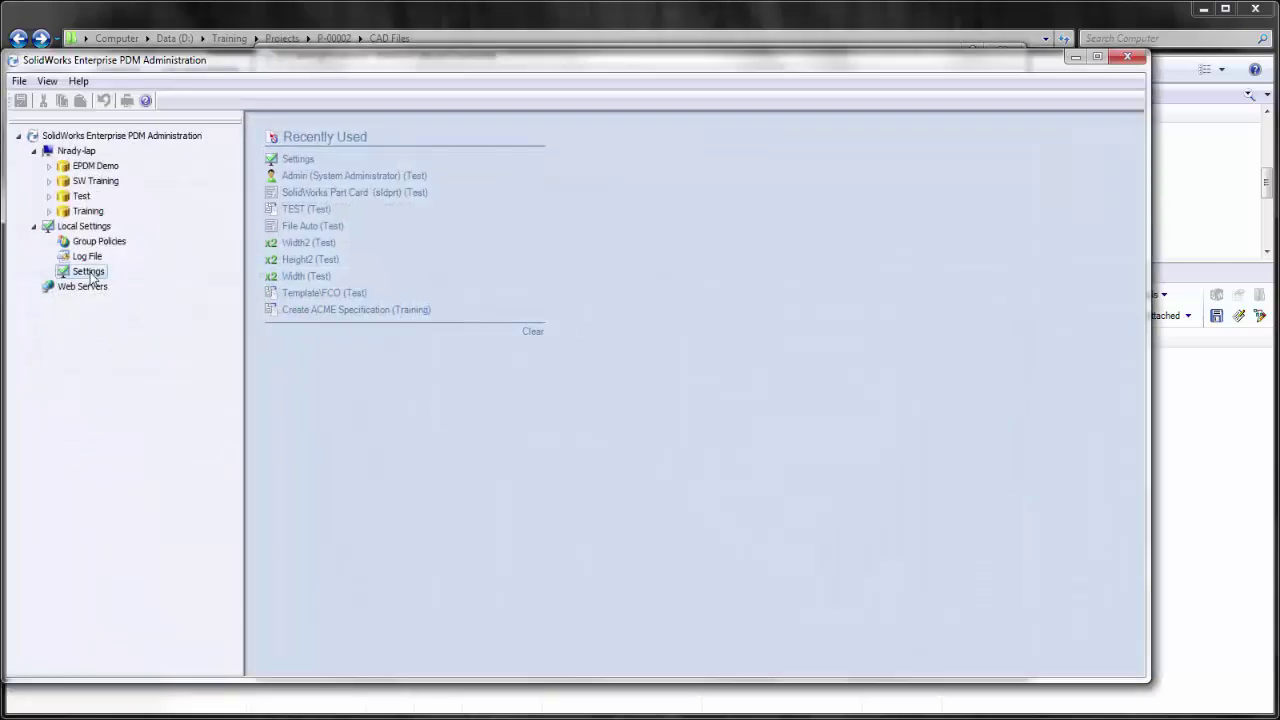
click(510, 205)
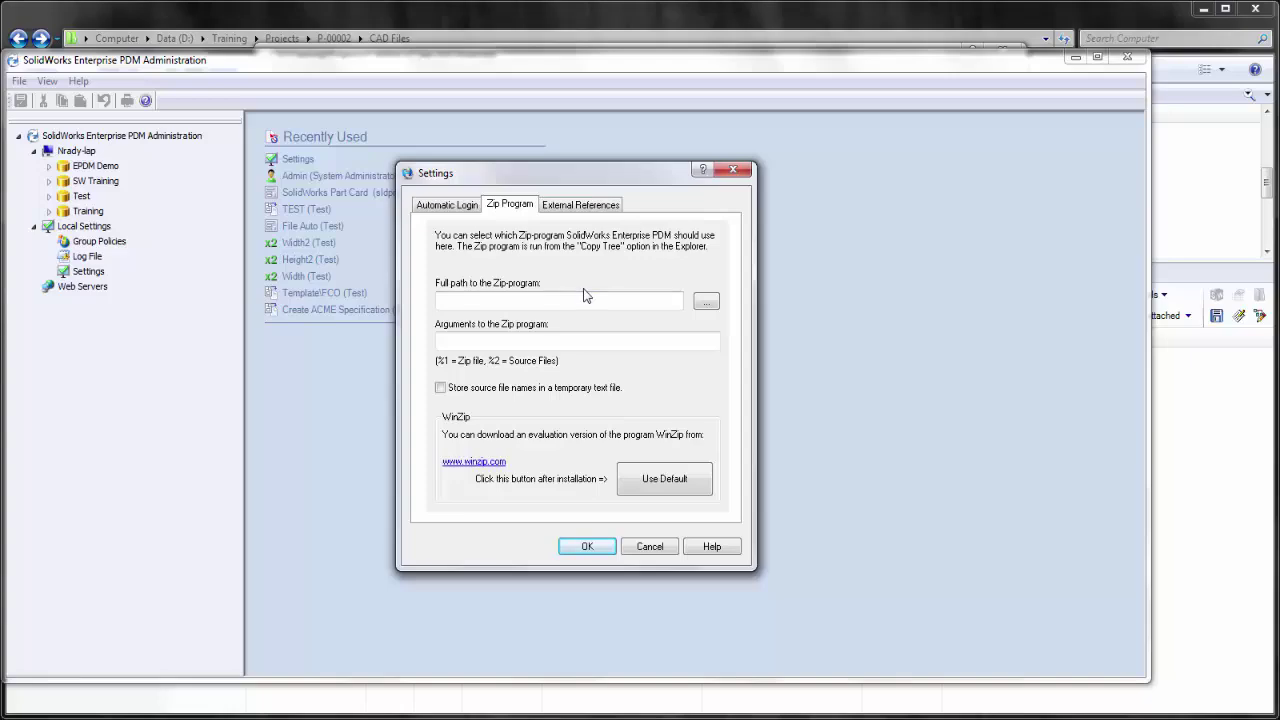
click(650, 546)
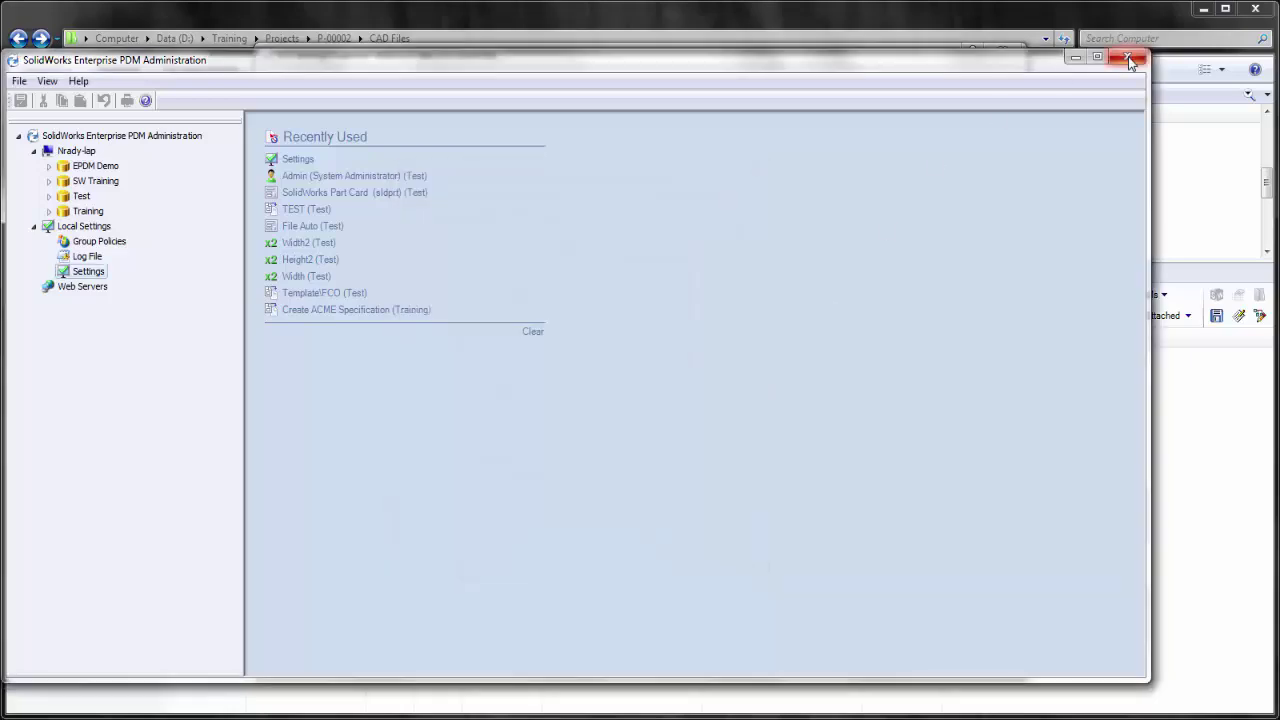
click(1127, 57)
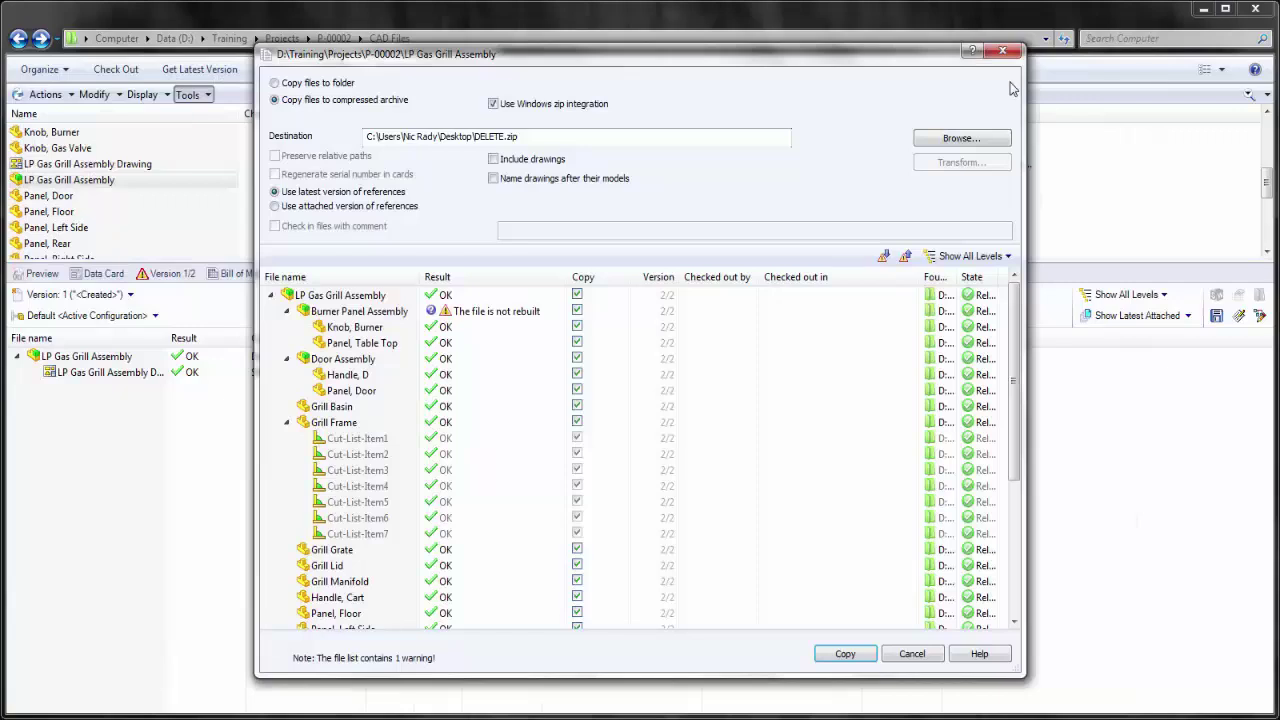
Copy to a folder instead, appending Copy Tree to the Desktop destination path
click(312, 86)
click(493, 136)
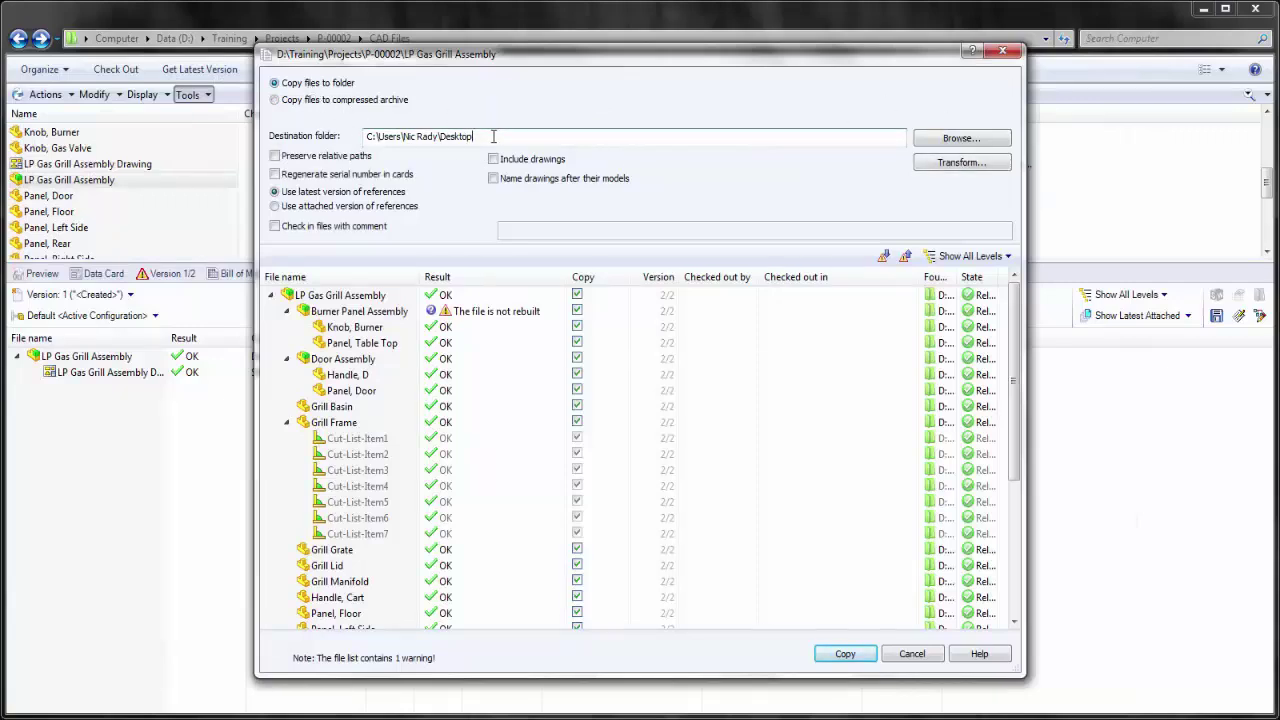
text(Copy Tree)
Turn on Show Tree Lines in the copy file list
click(729, 341)
right_click(729, 341)
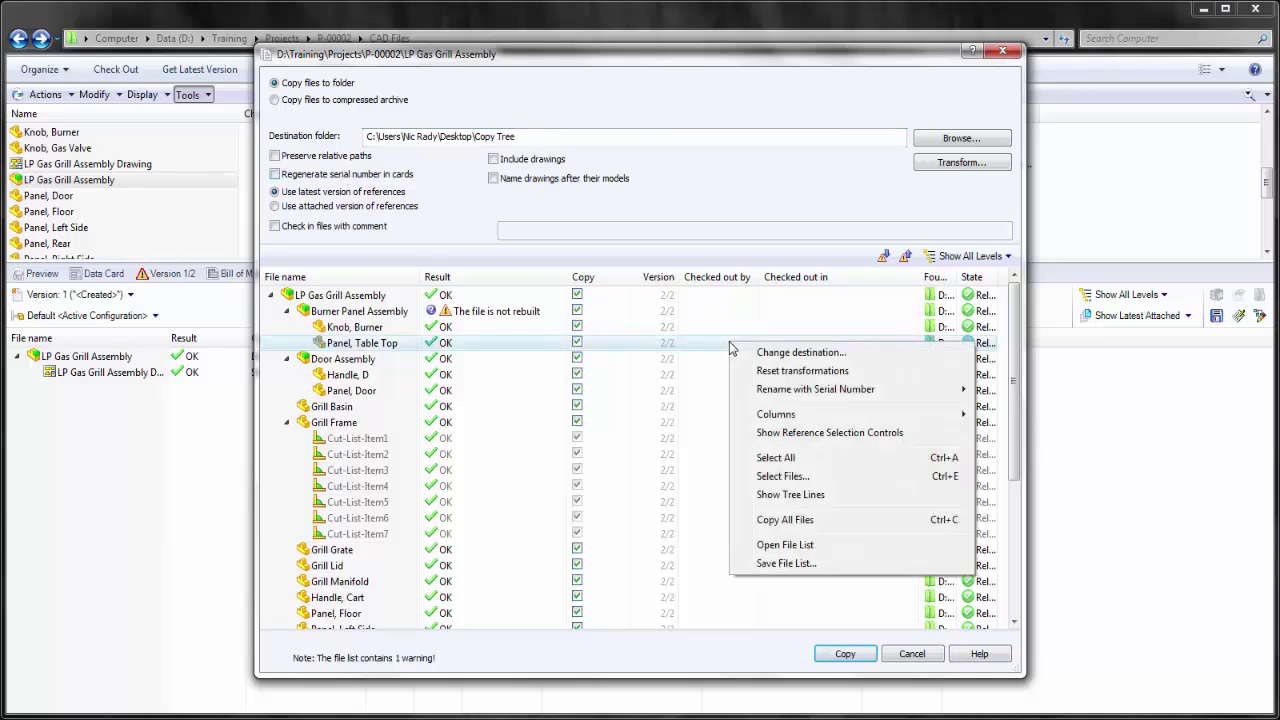
click(777, 496)
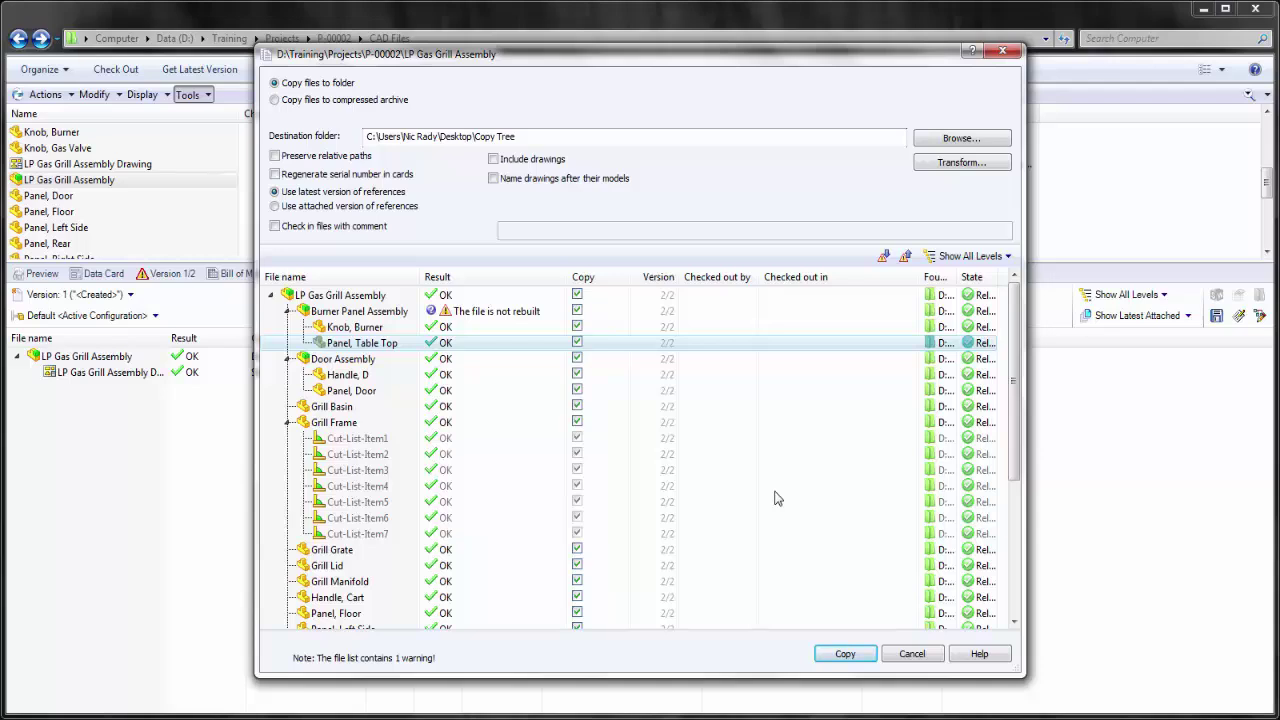
Show reference selection controls, then toggle Door Assembly's Copy checkboxes off and back on
right_click(775, 490)
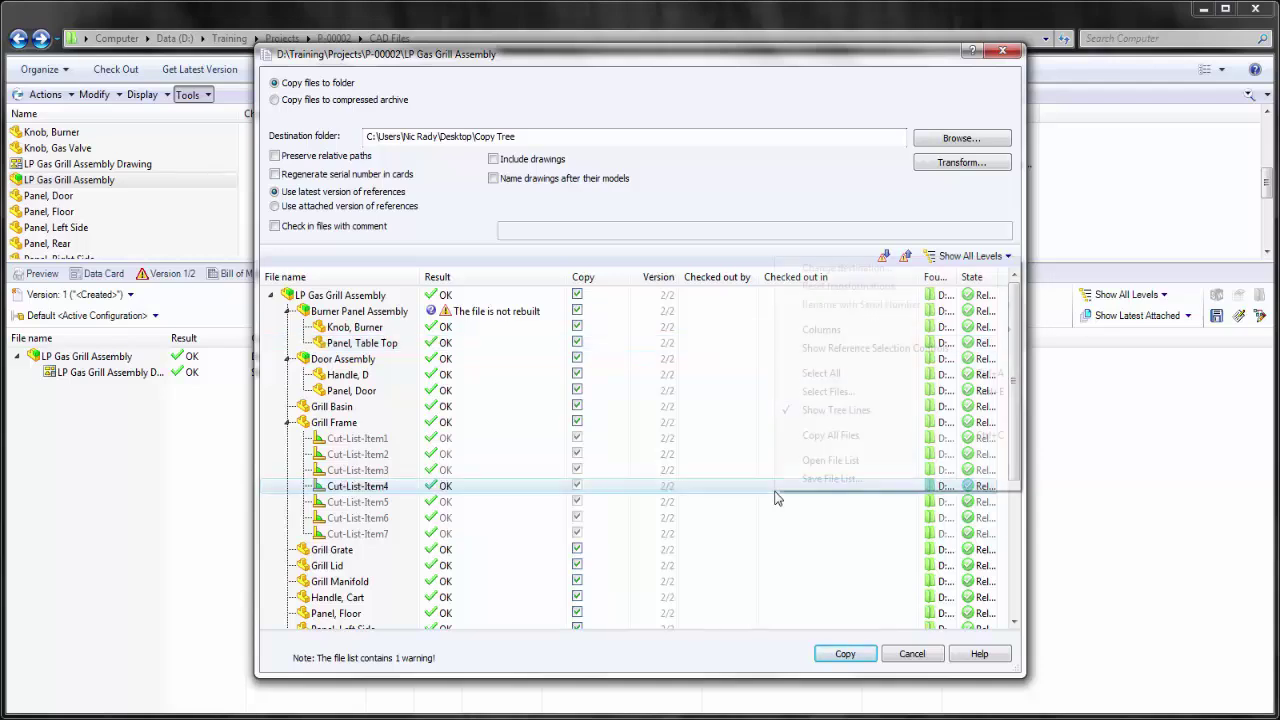
click(848, 349)
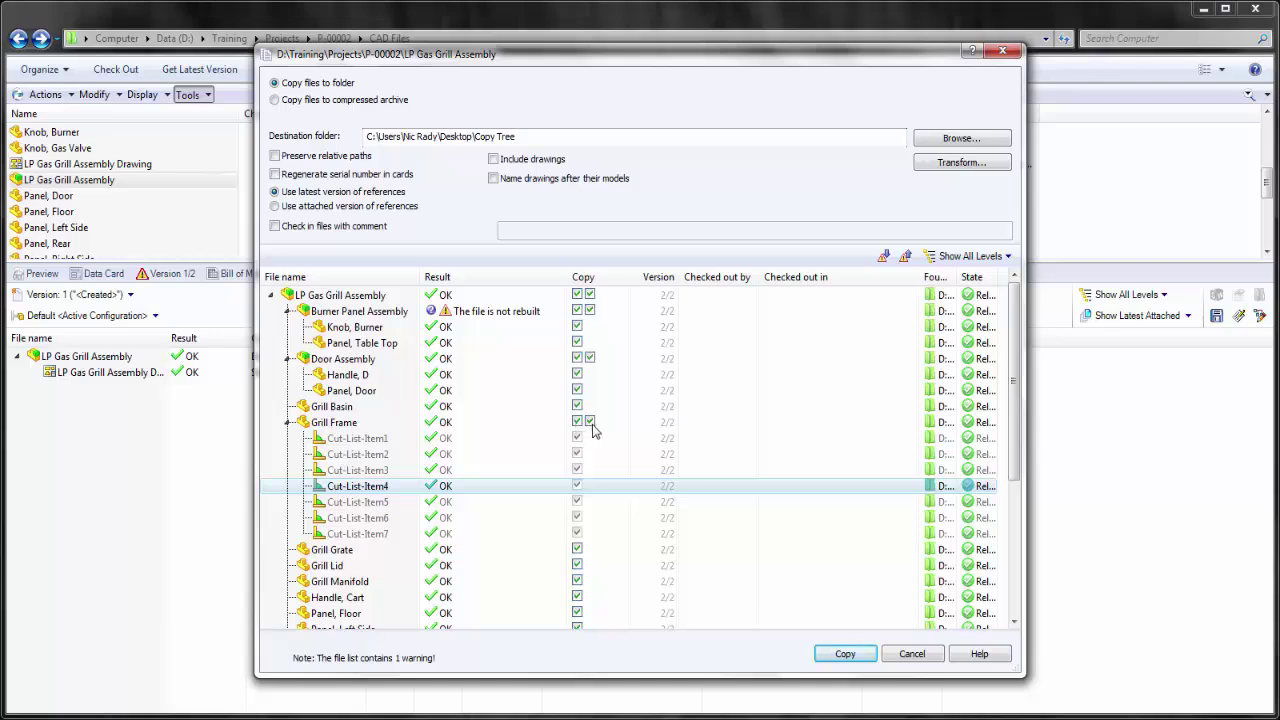
click(592, 364)
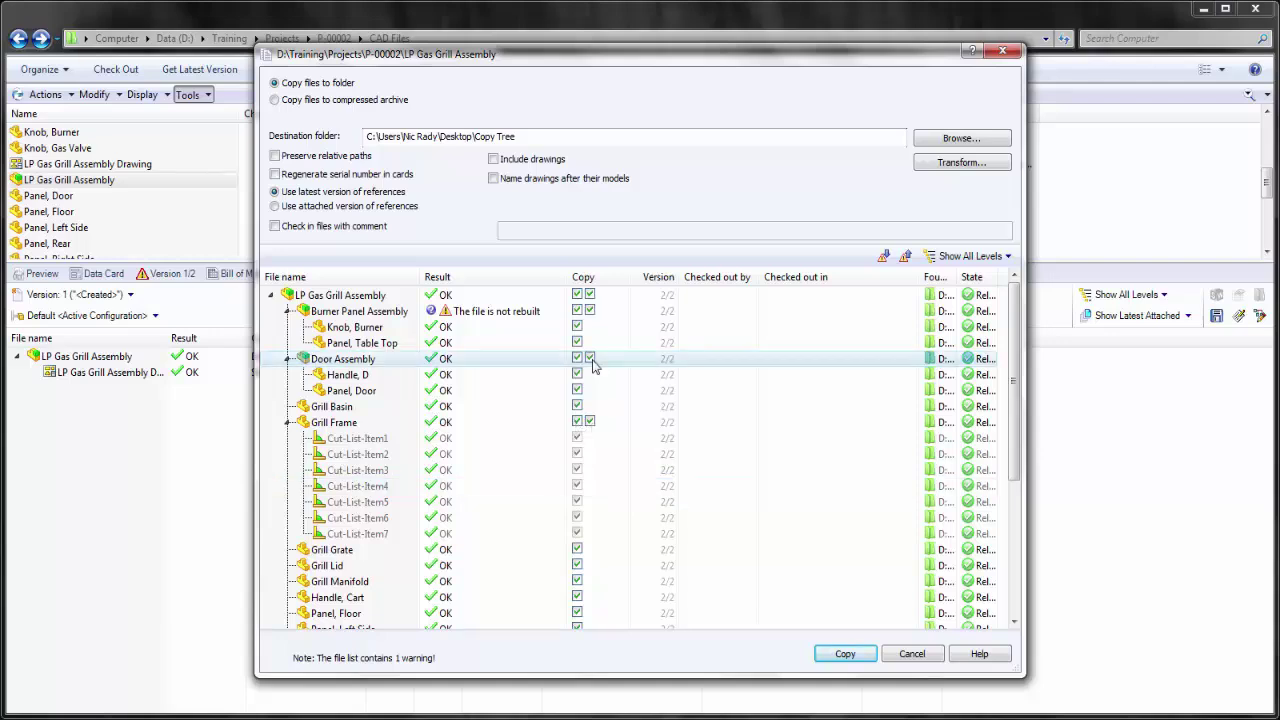
click(590, 359)
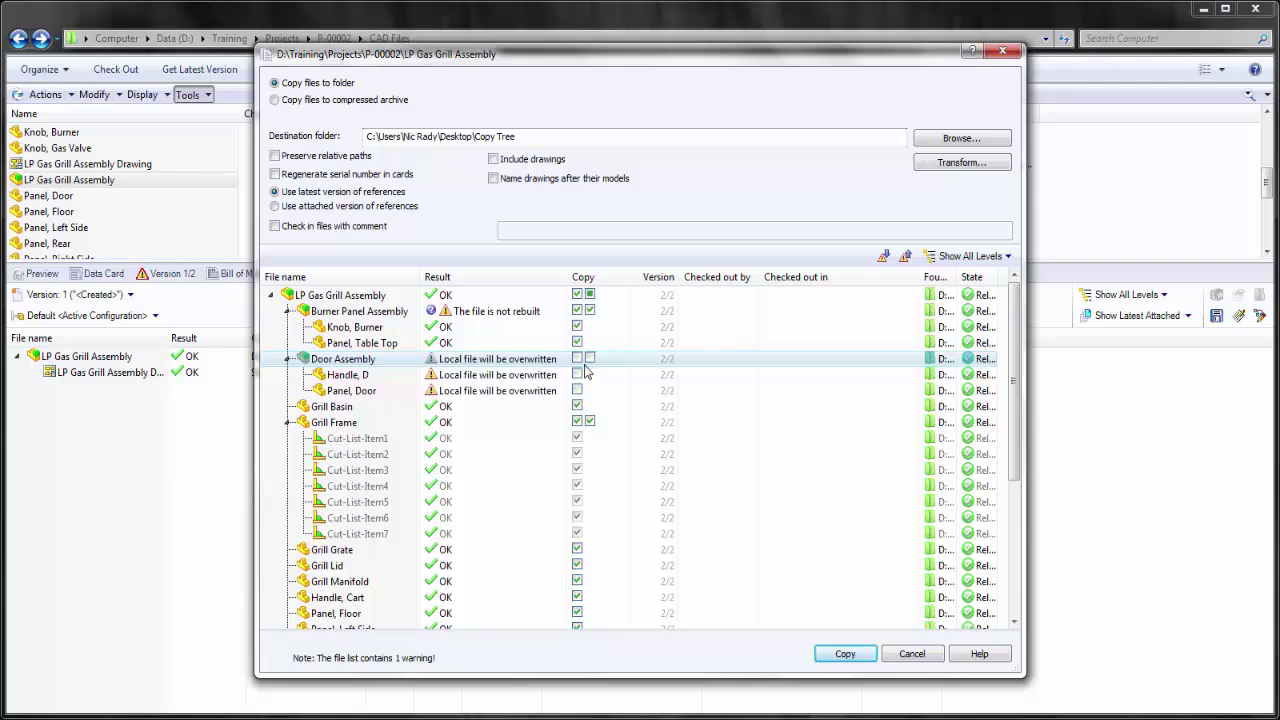
click(590, 359)
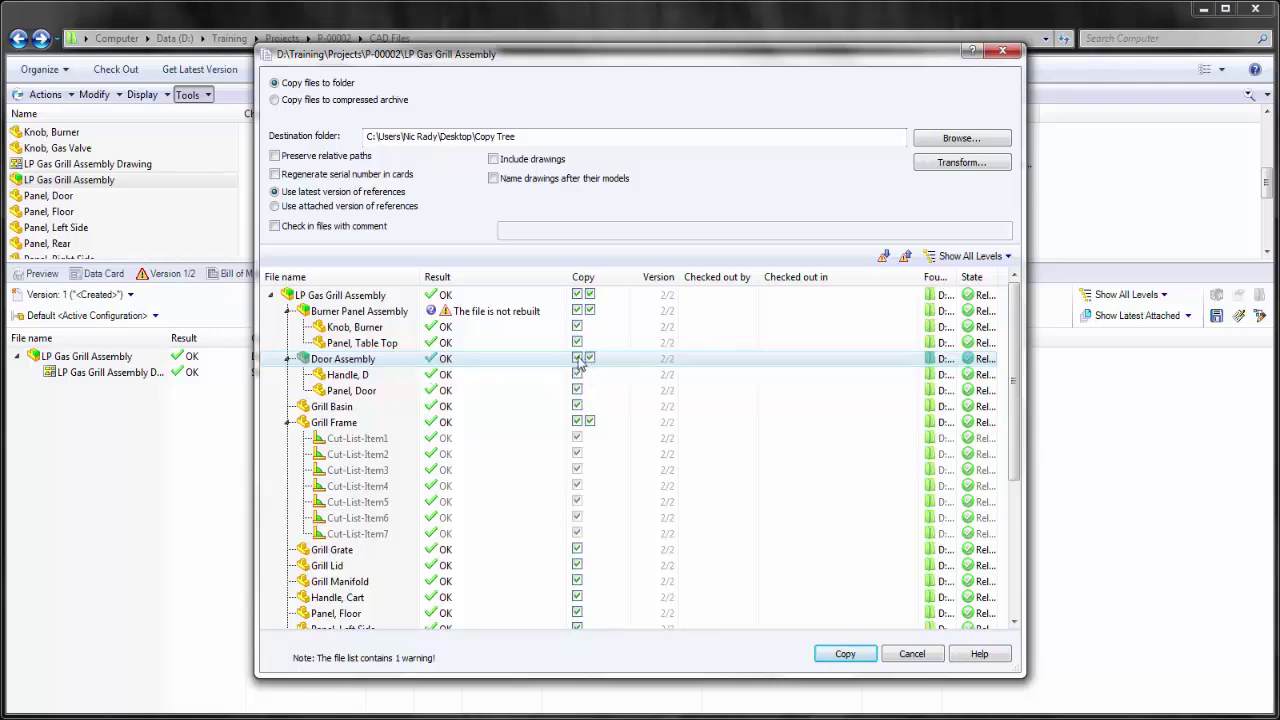
click(578, 360)
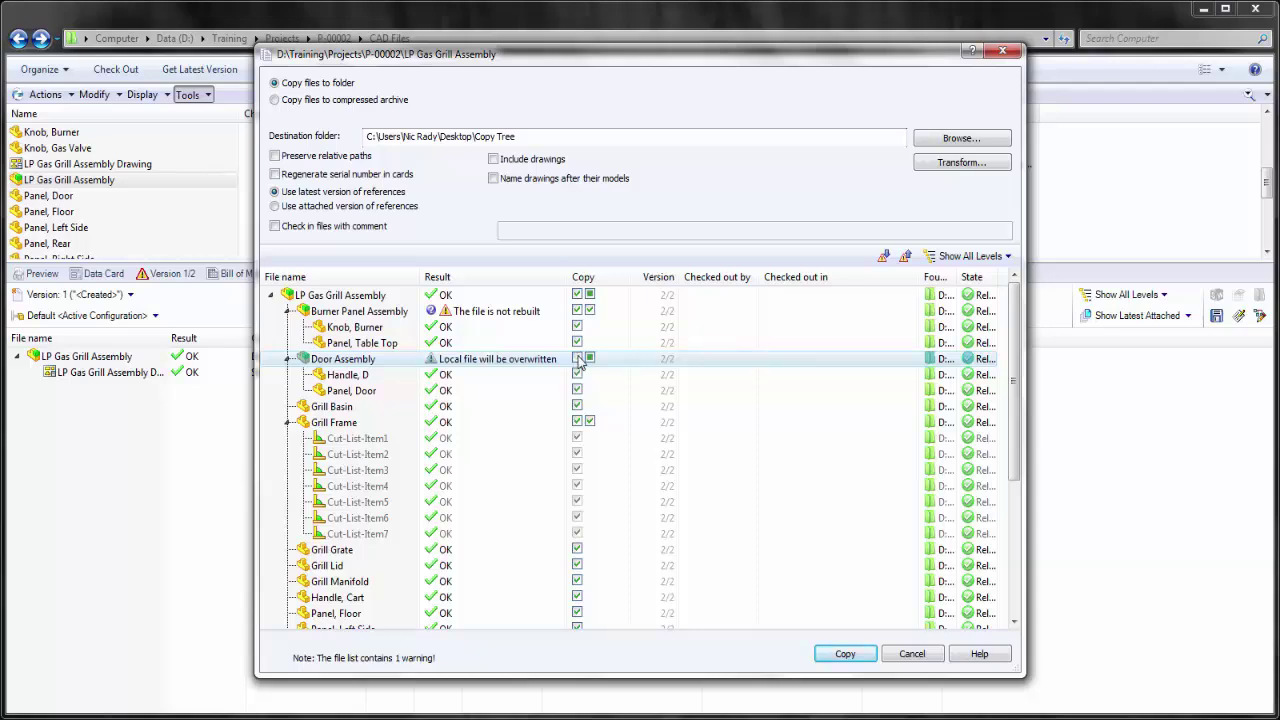
click(577, 359)
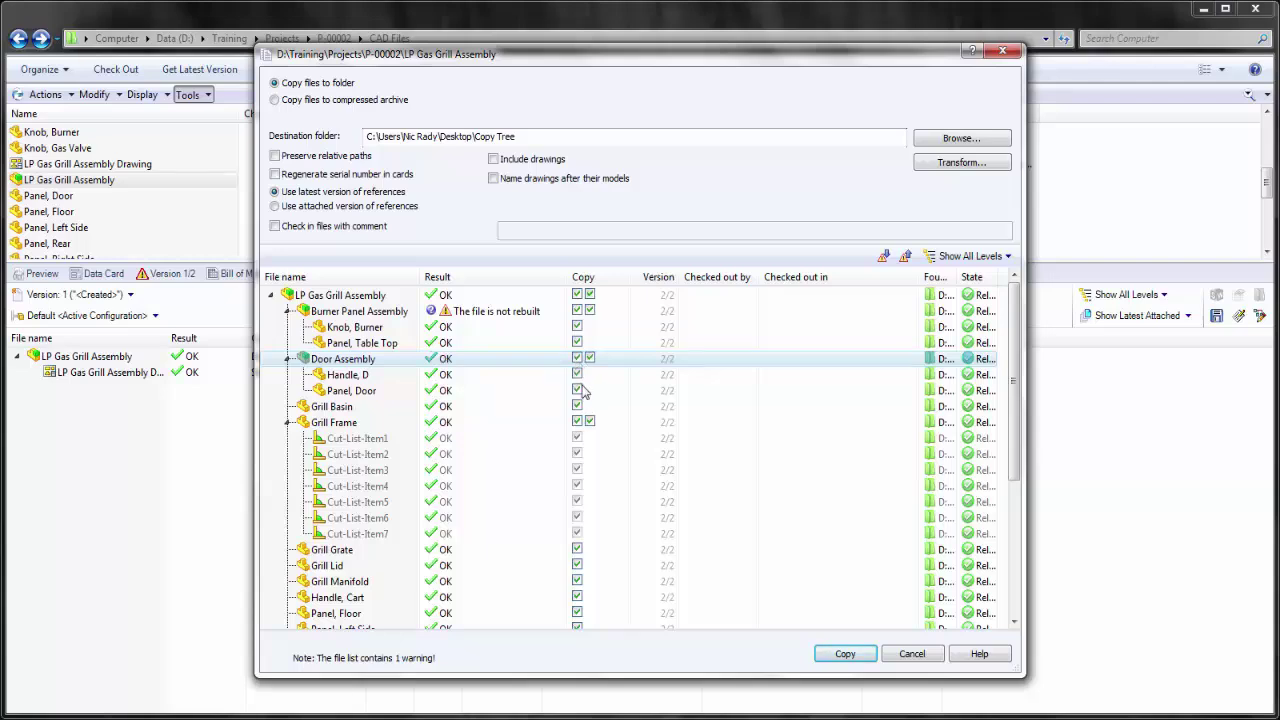
List Top level Only references and copy their attached versions (1/2) instead of latest
click(957, 258)
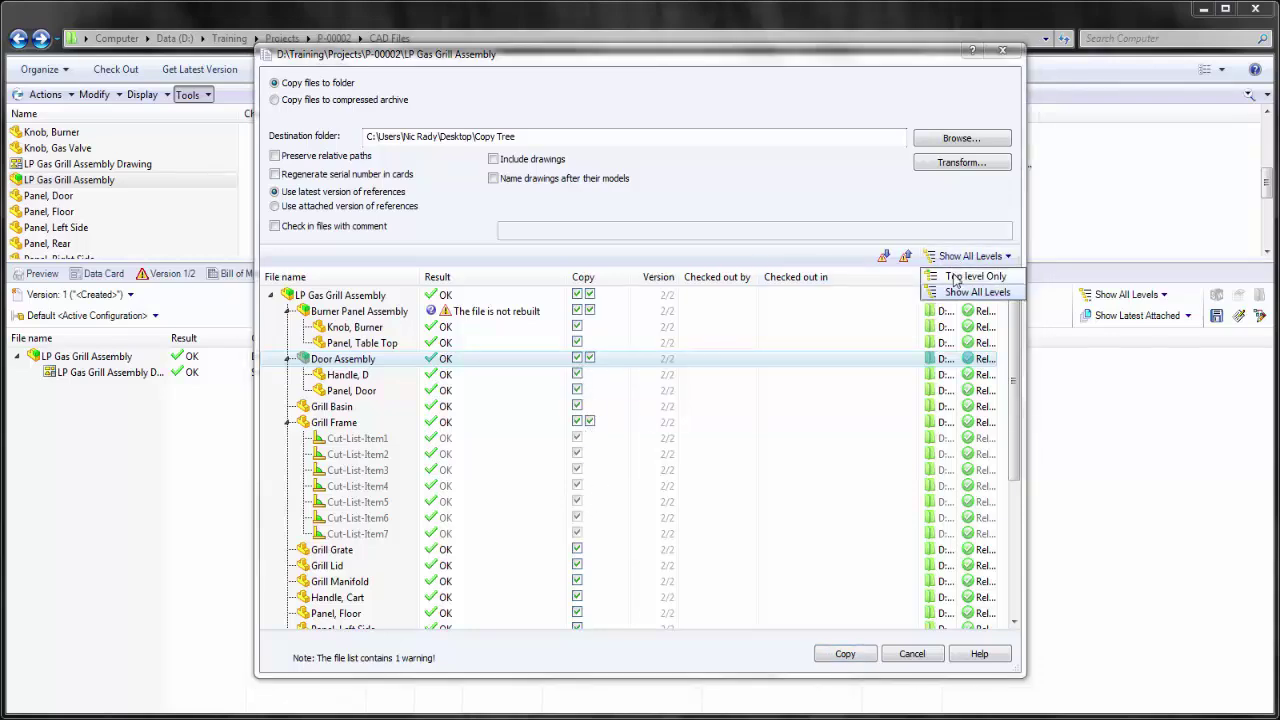
click(955, 277)
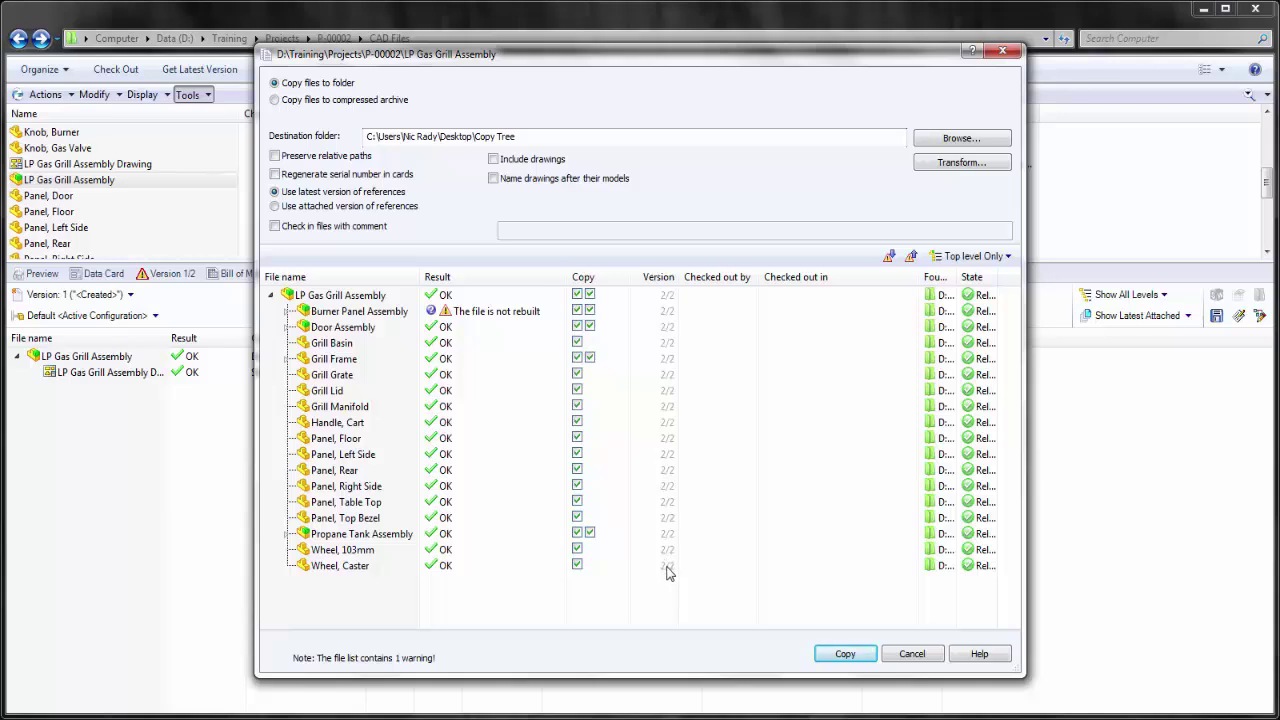
click(380, 207)
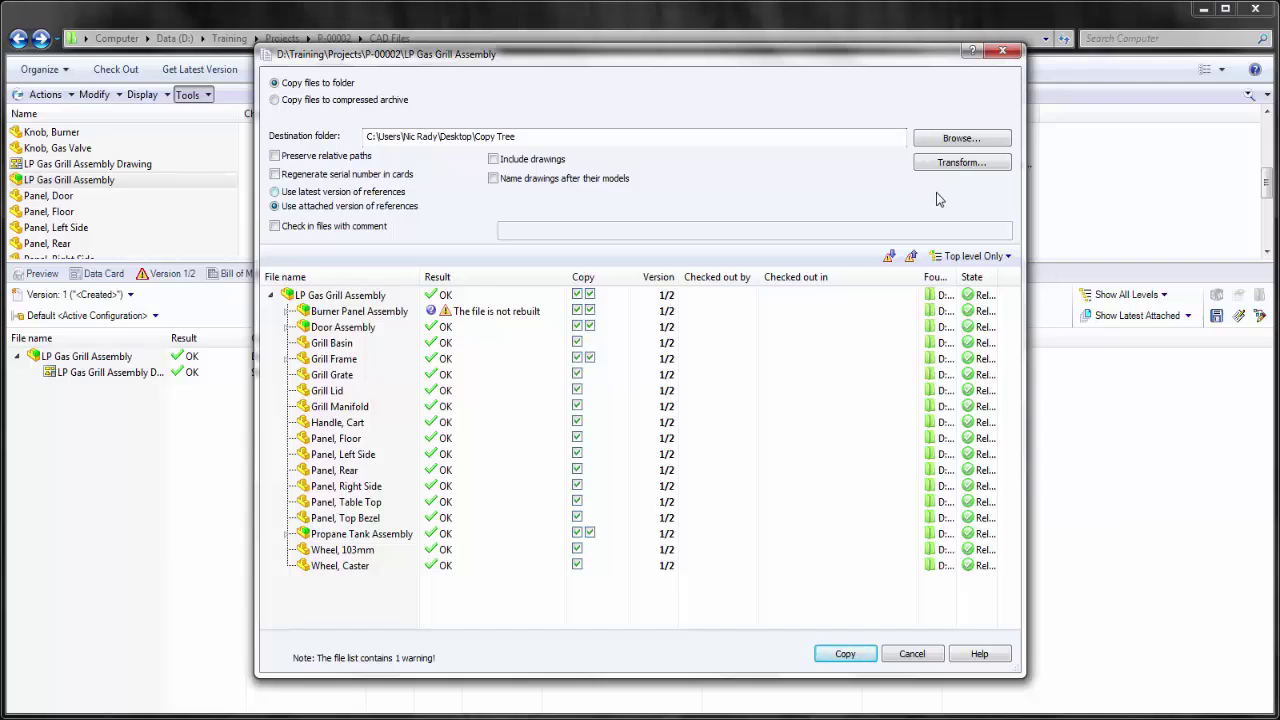
Add the Target path column and remove the Checked out by and Checked out in columns
right_click(853, 311)
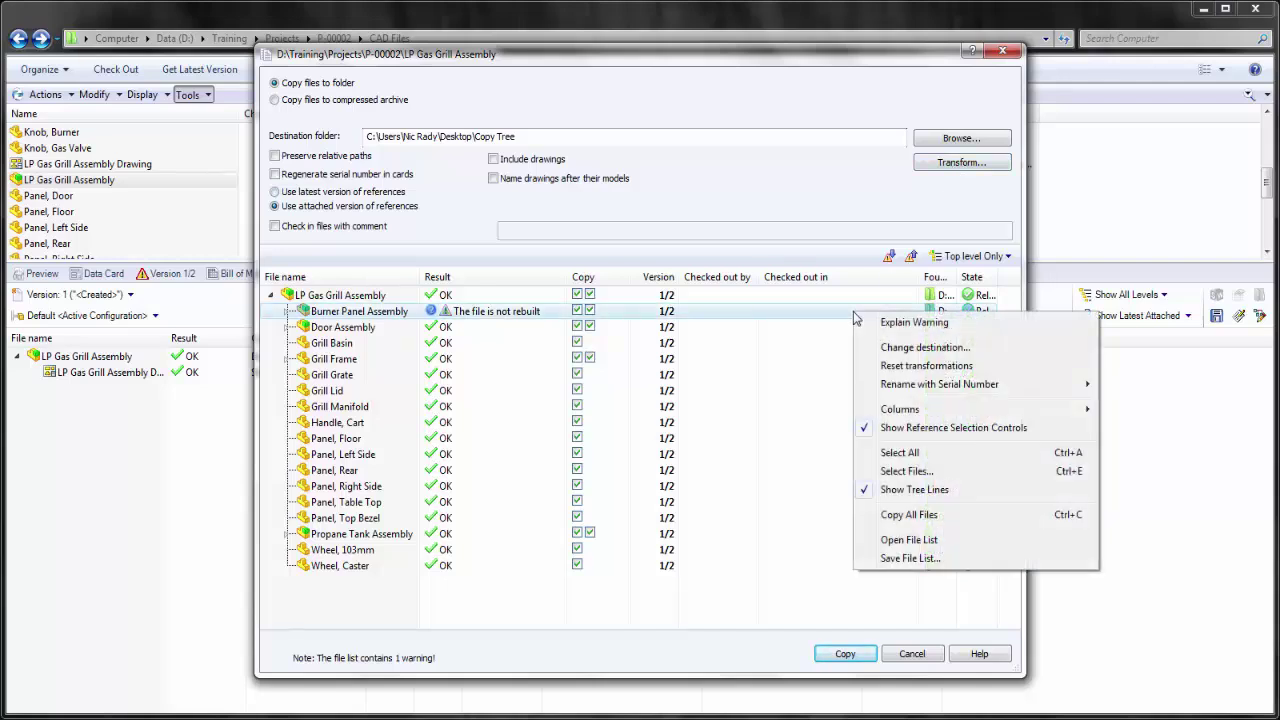
mouse_move(958, 414)
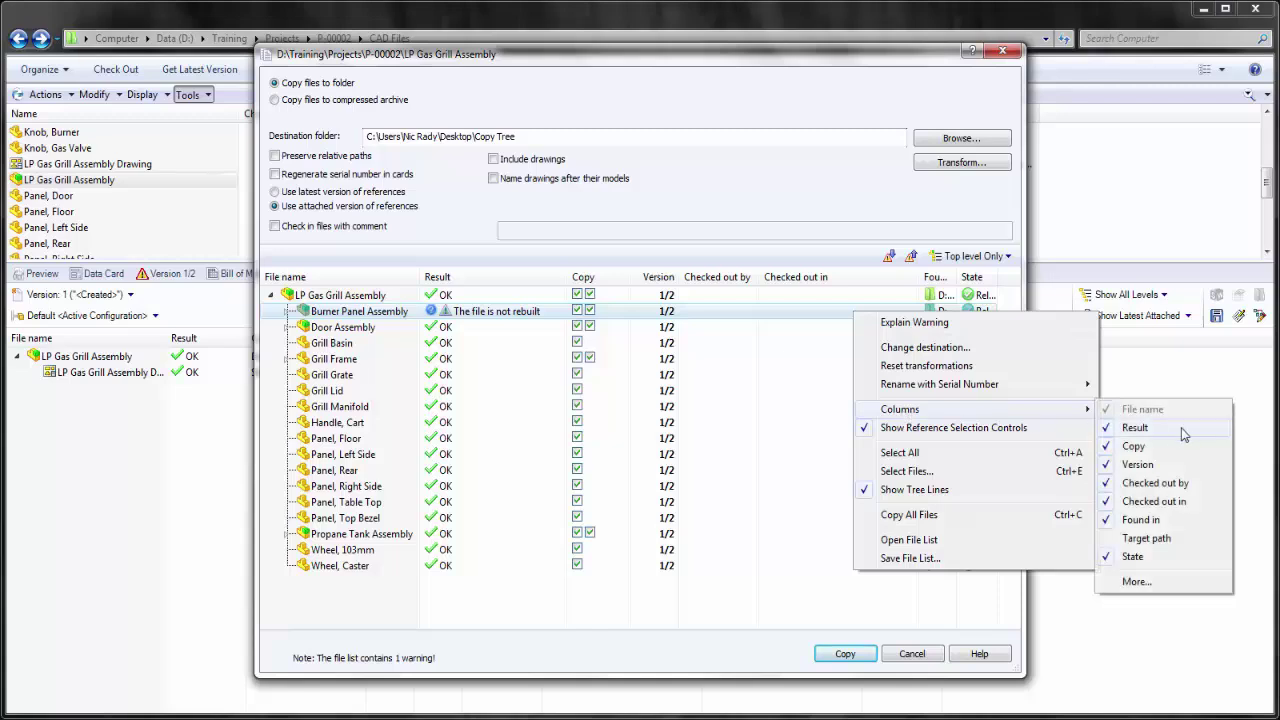
click(1177, 540)
right_click(812, 375)
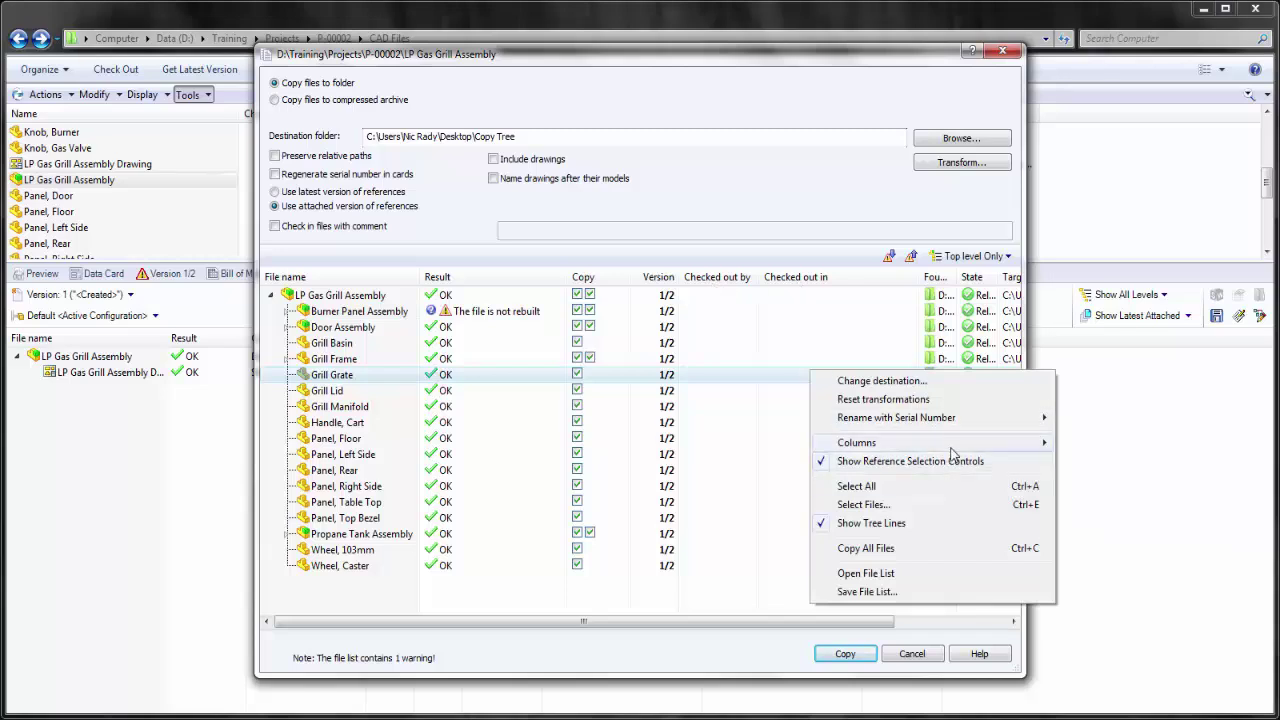
mouse_move(1038, 448)
click(1111, 516)
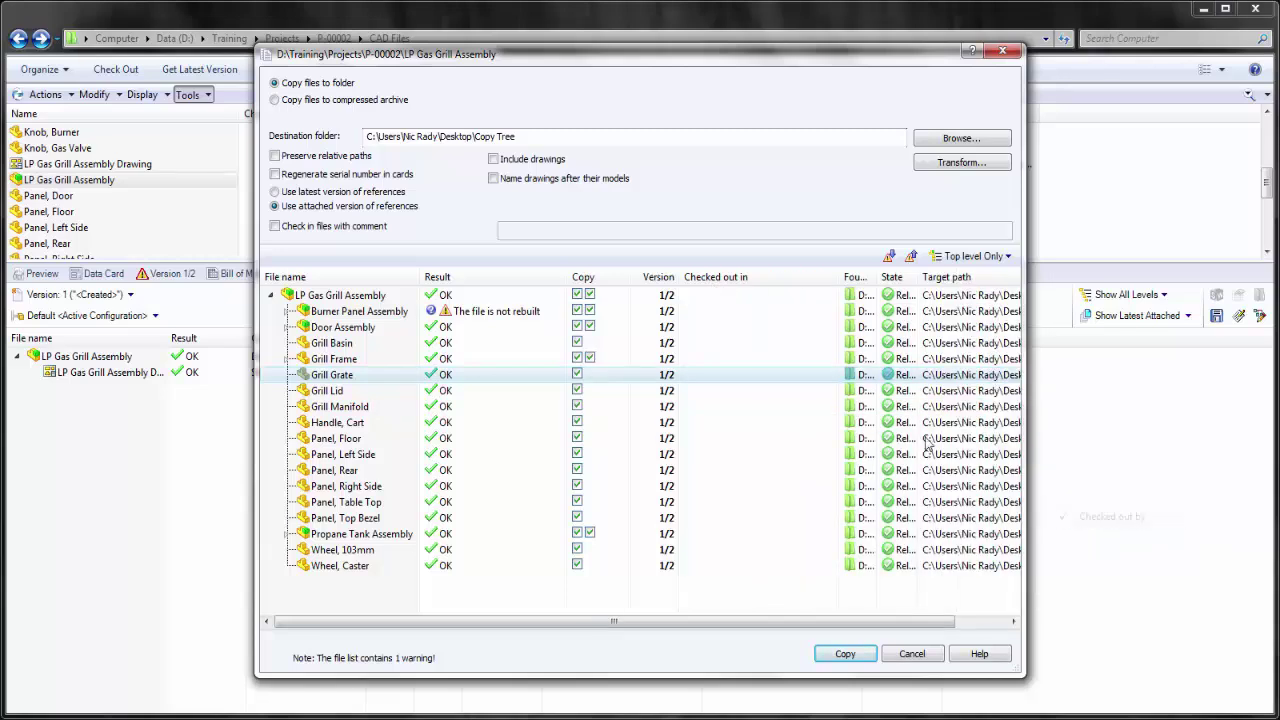
right_click(766, 398)
mouse_move(950, 466)
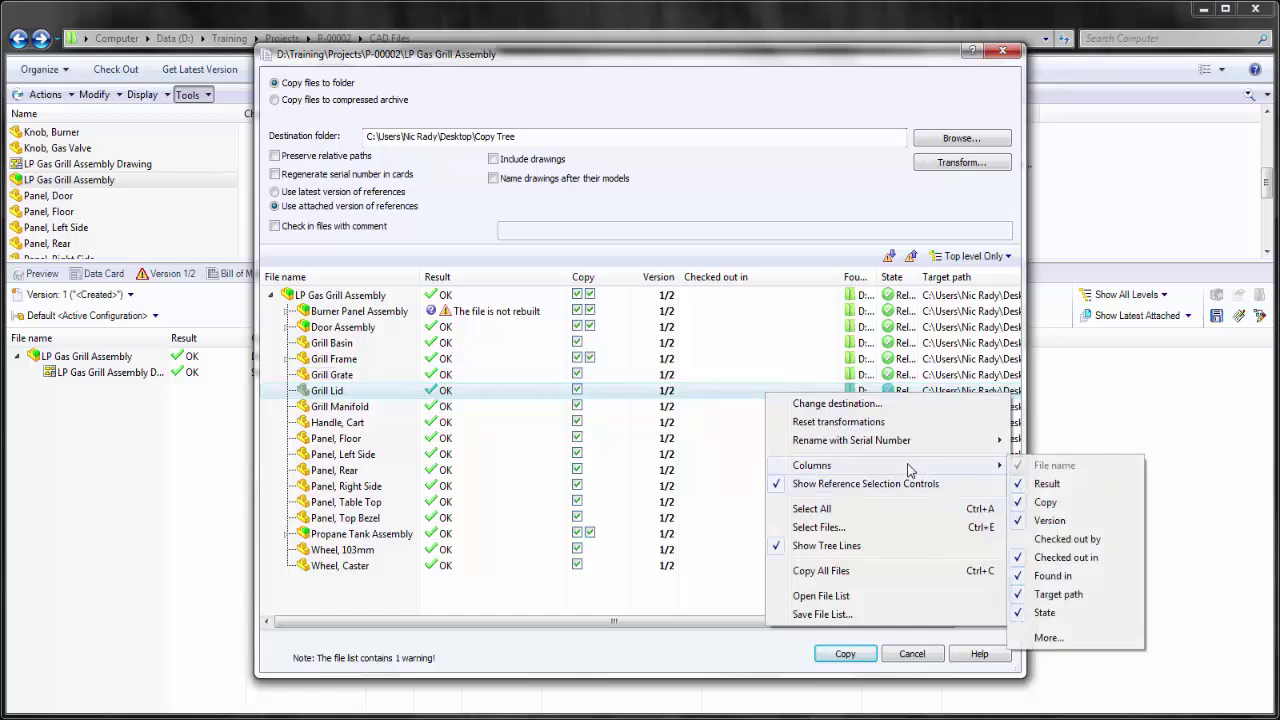
click(1064, 557)
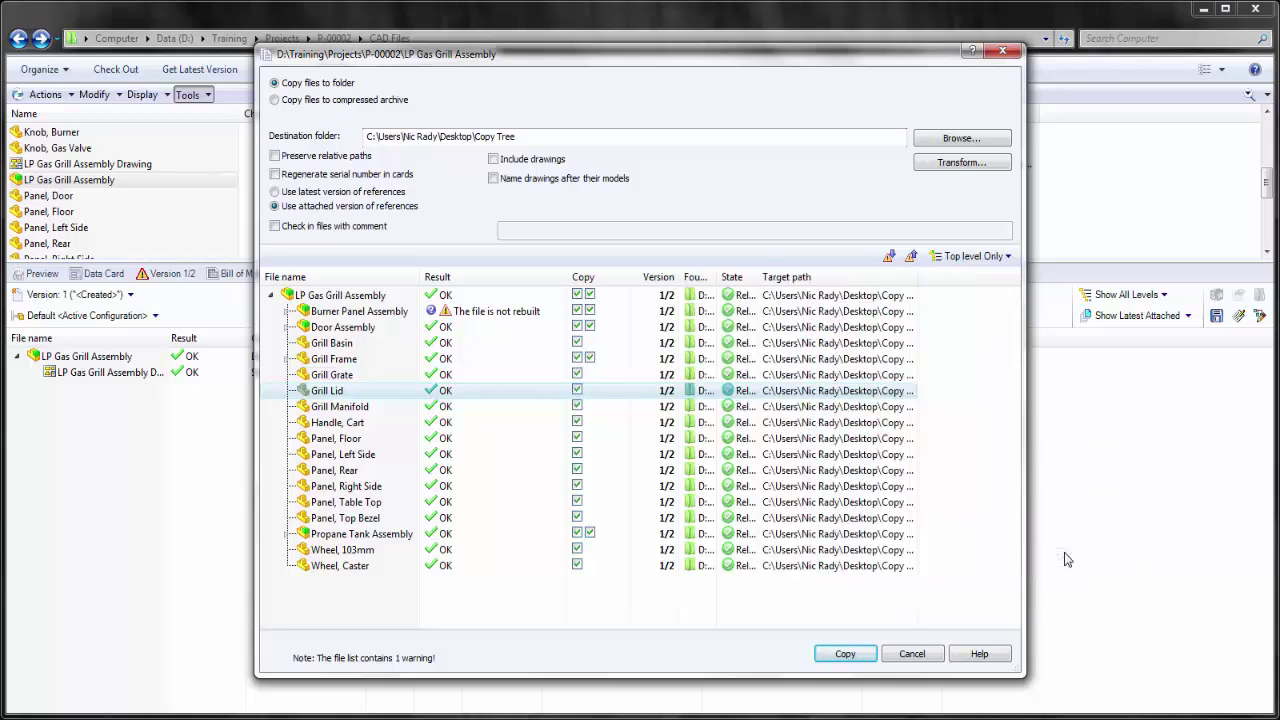
Enlarge the dialog and widen Target path to show full paths like Copy Tree\LP Gas Grill Assembly.SLDASM
drag(913, 277, 1012, 284)
drag(720, 48, 496, 24)
drag(802, 315, 1155, 315)
drag(790, 250, 1020, 277)
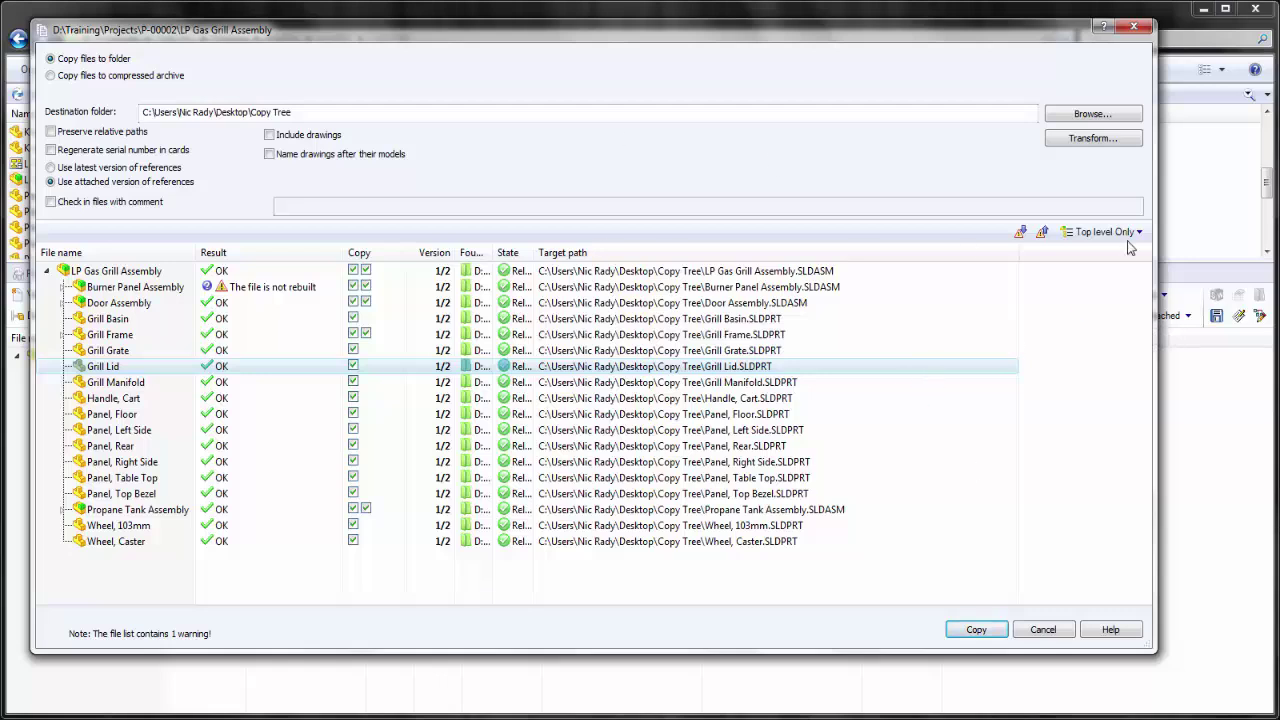
Add the prefix New_ to all target file names, e.g. Copy Tree\New_Grill Lid.SLDPRT
click(1107, 145)
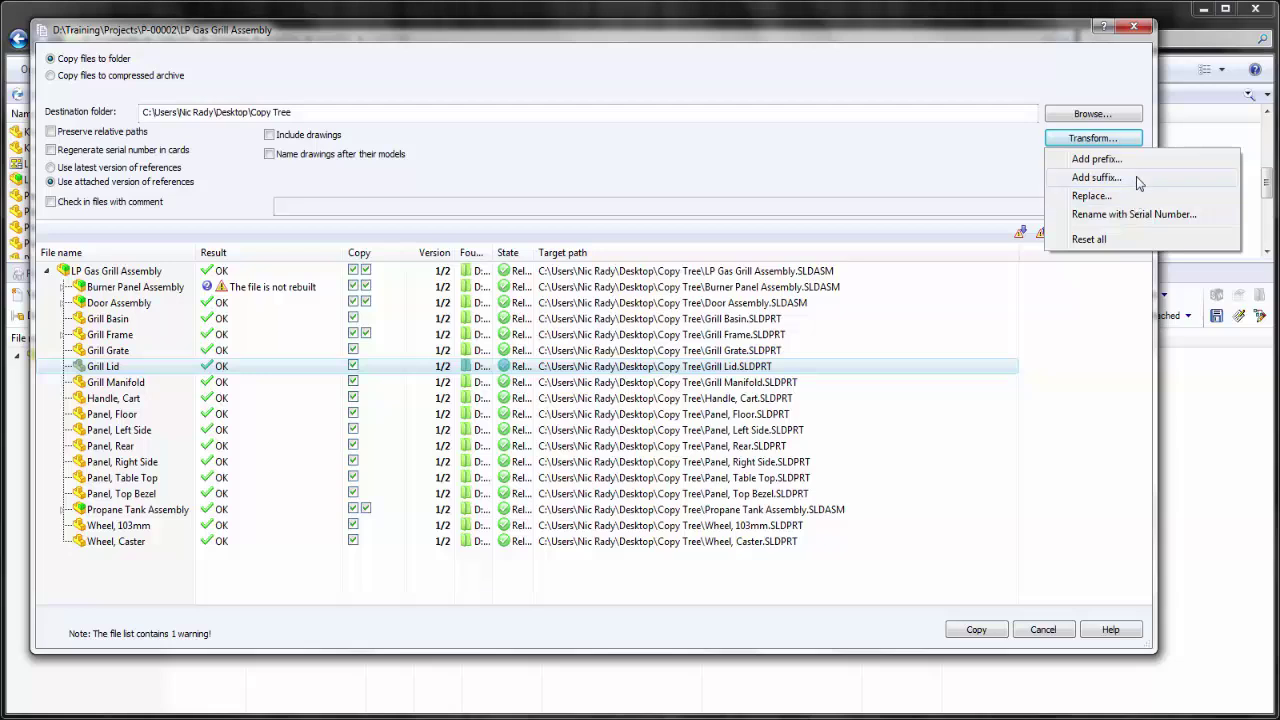
click(1097, 159)
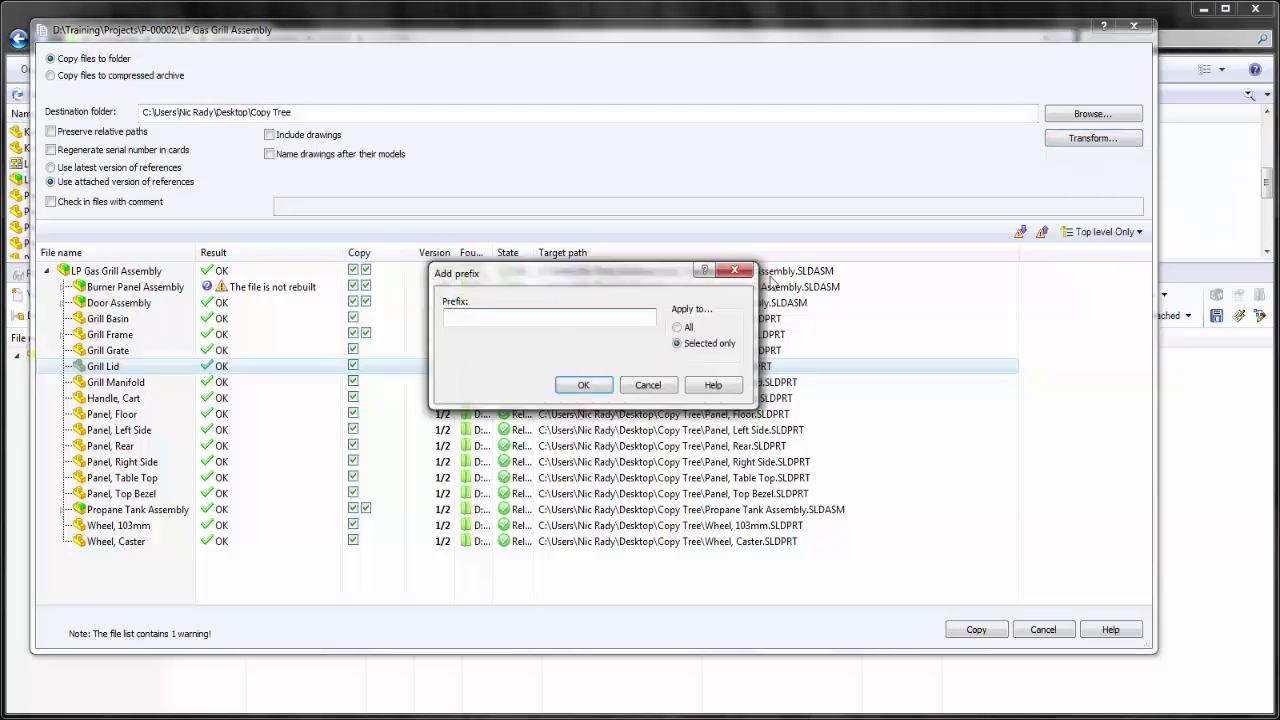
click(677, 327)
text(New_)
click(590, 388)
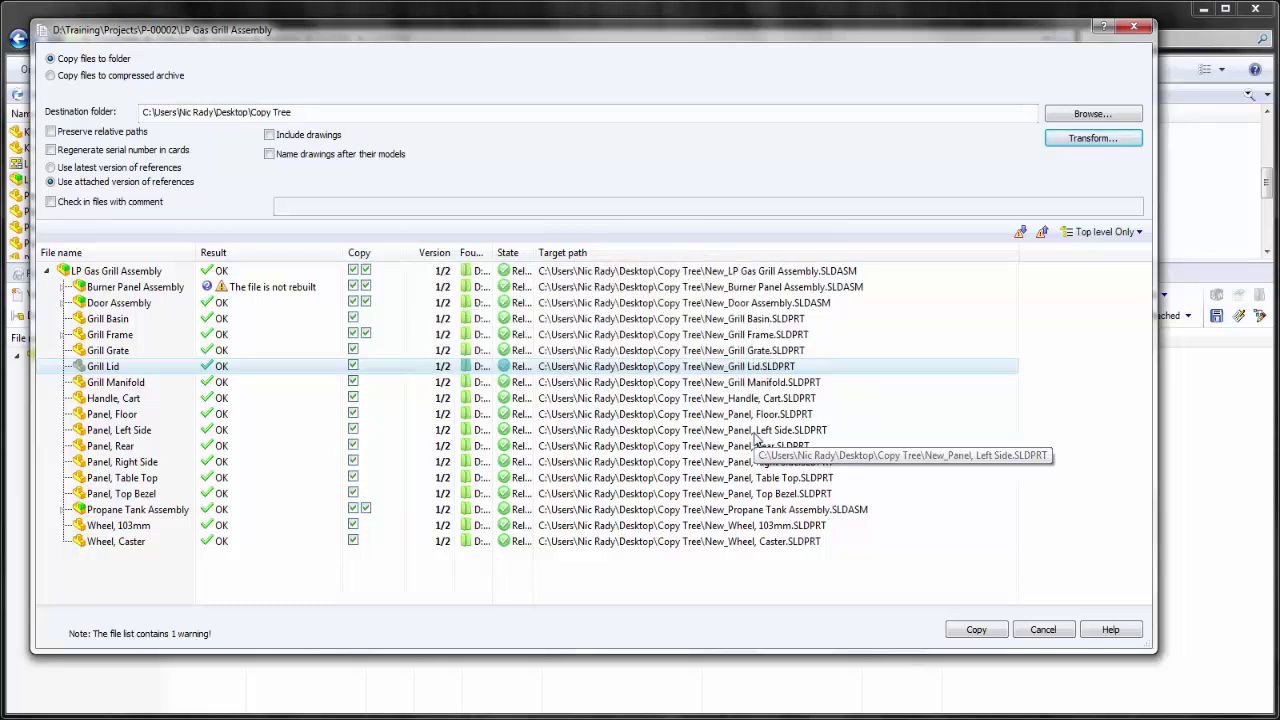
double_click(756, 436)
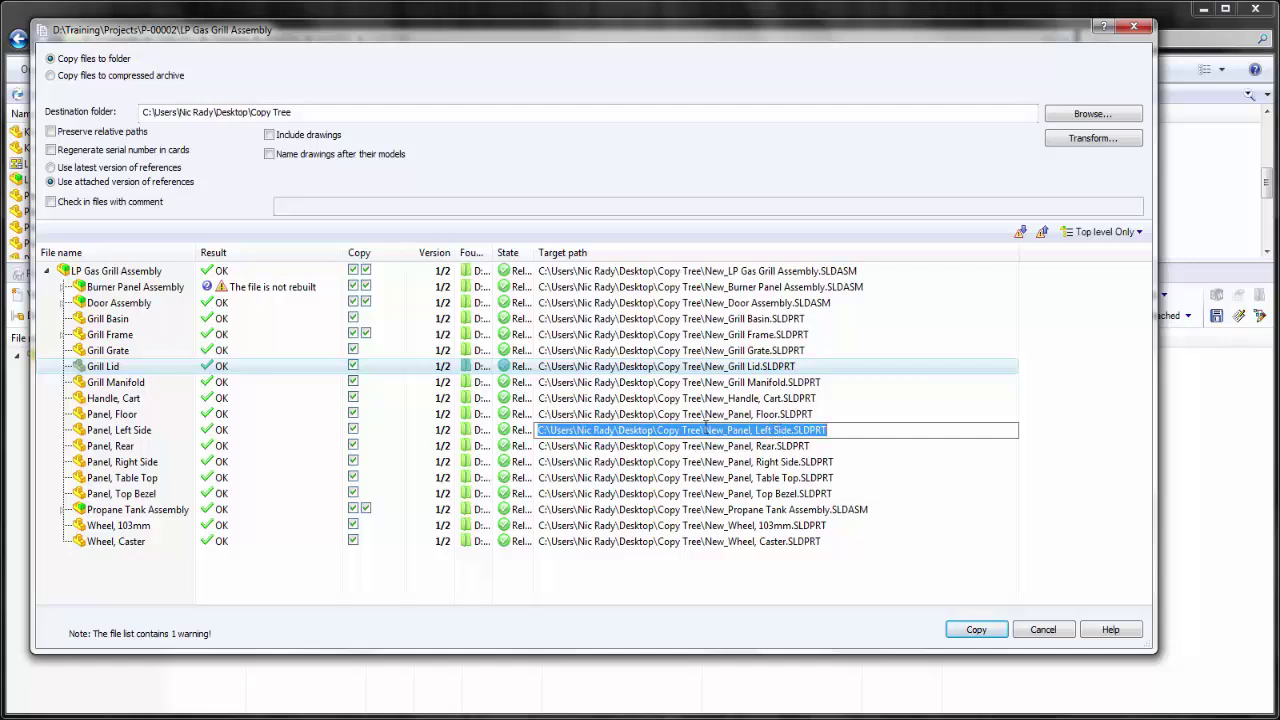
Delete New_ from the Panel, Left Side target path, leaving Copy Tree\Panel, Left Side.SLDPRT
click(705, 429)
drag(705, 429, 738, 431)
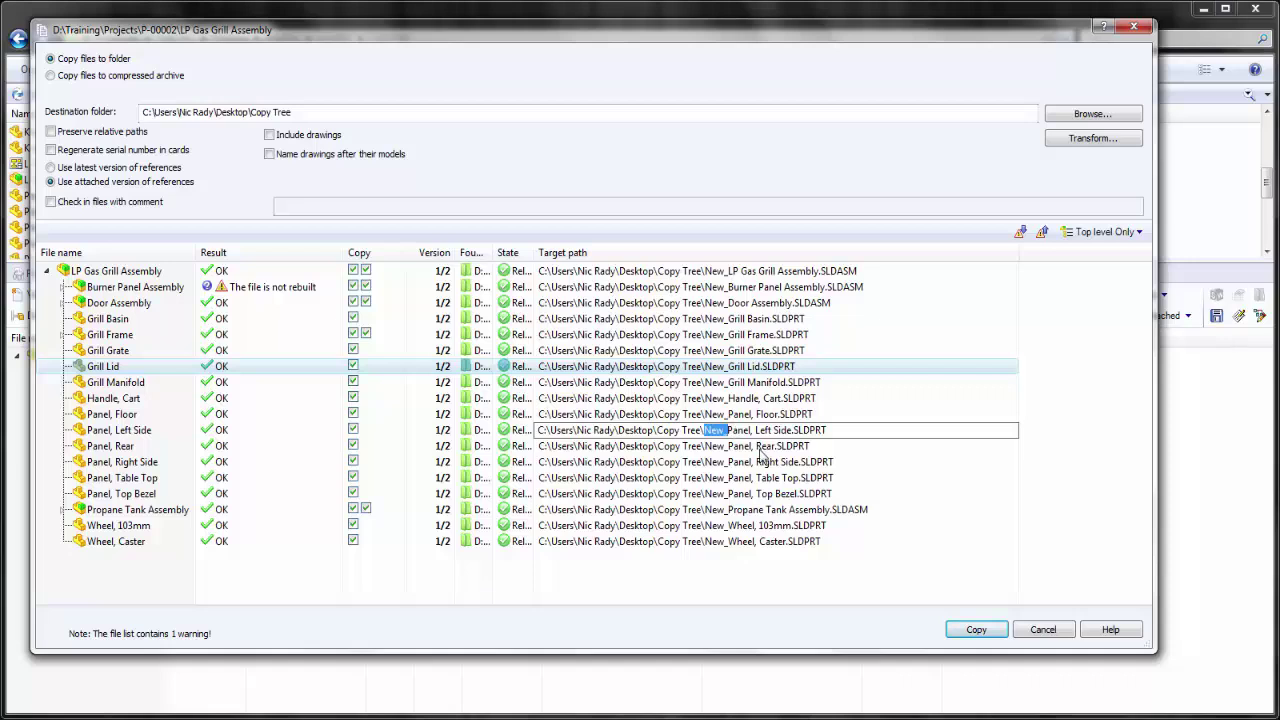
key(Delete)
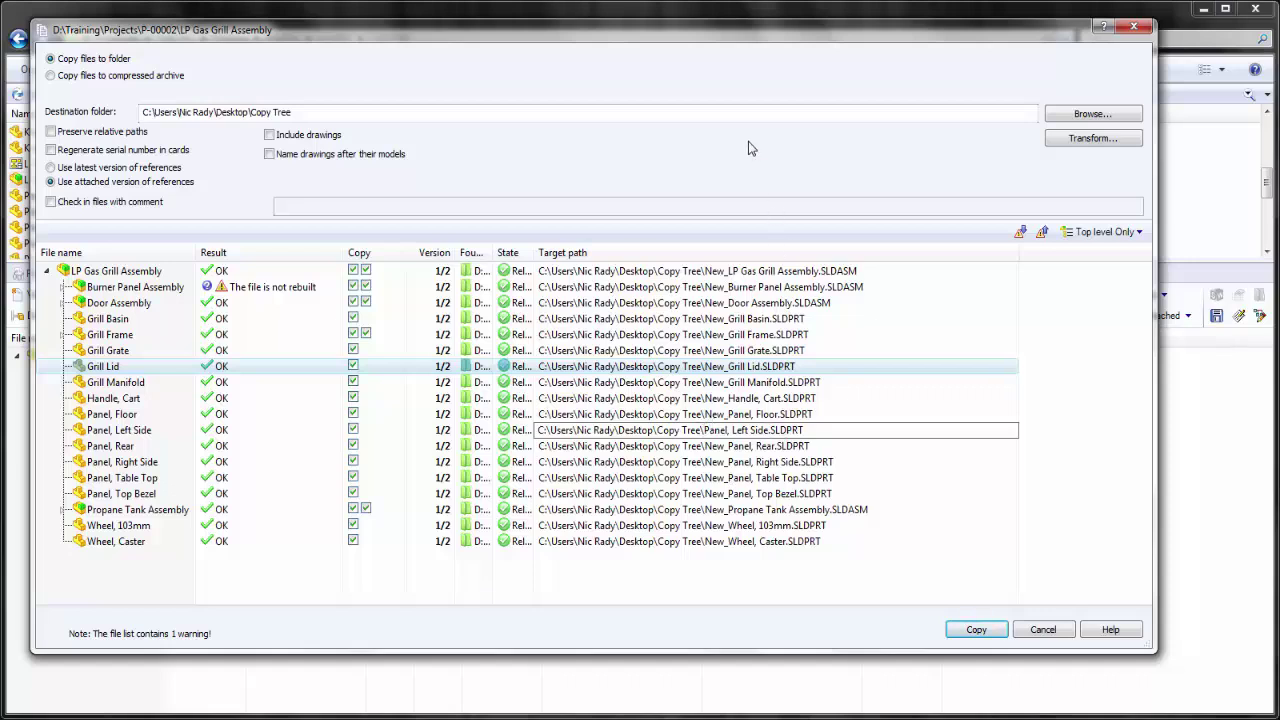
Turn on Preserve relative paths, Include drawings and Regenerate serial number in cards
click(58, 137)
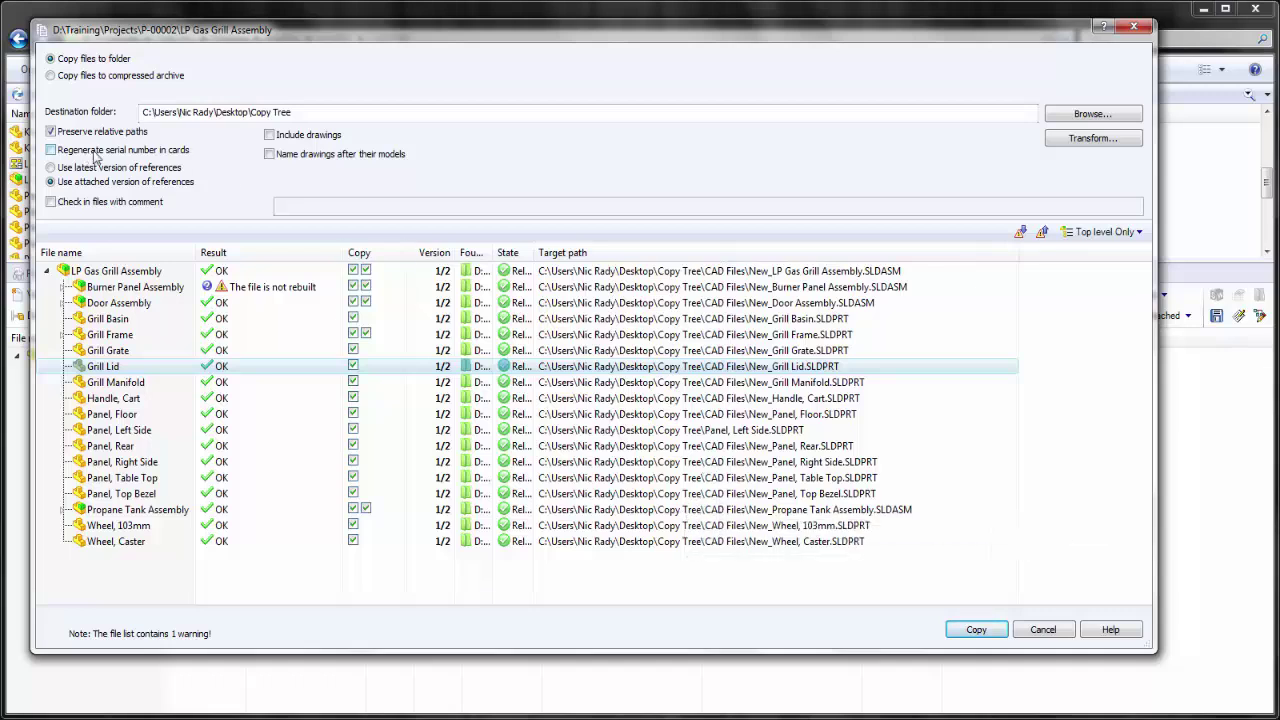
click(292, 136)
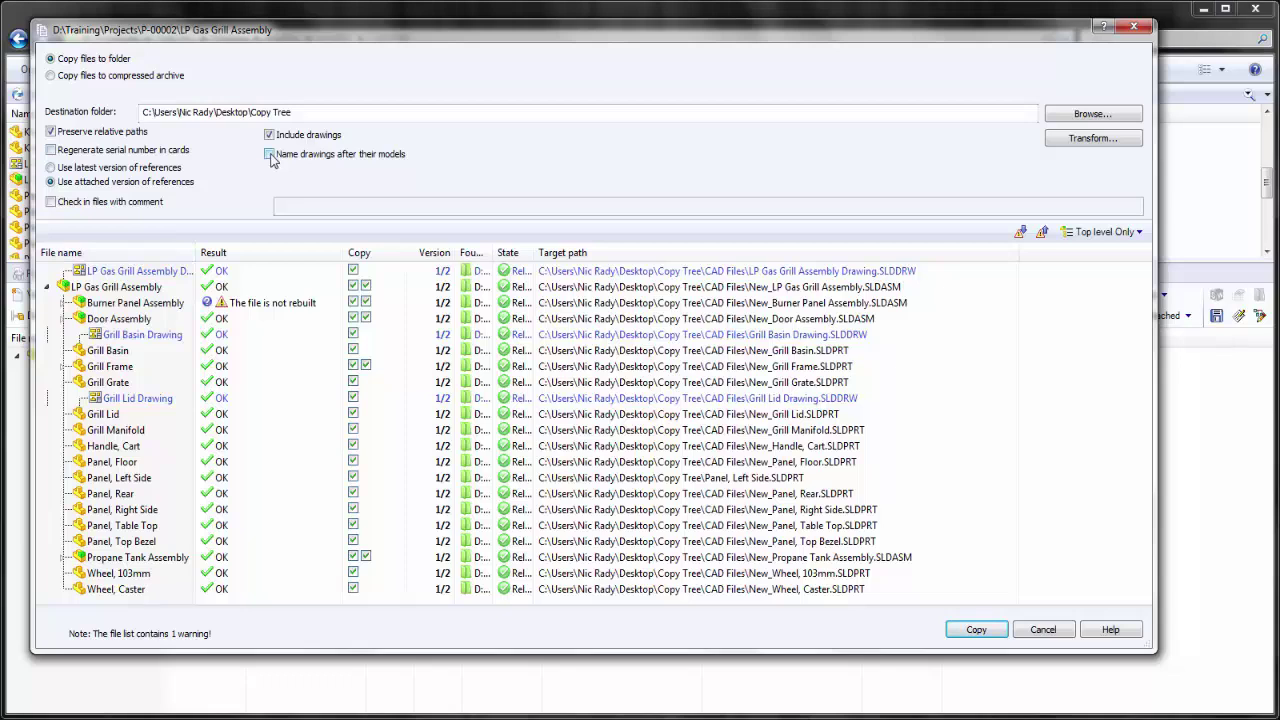
click(136, 152)
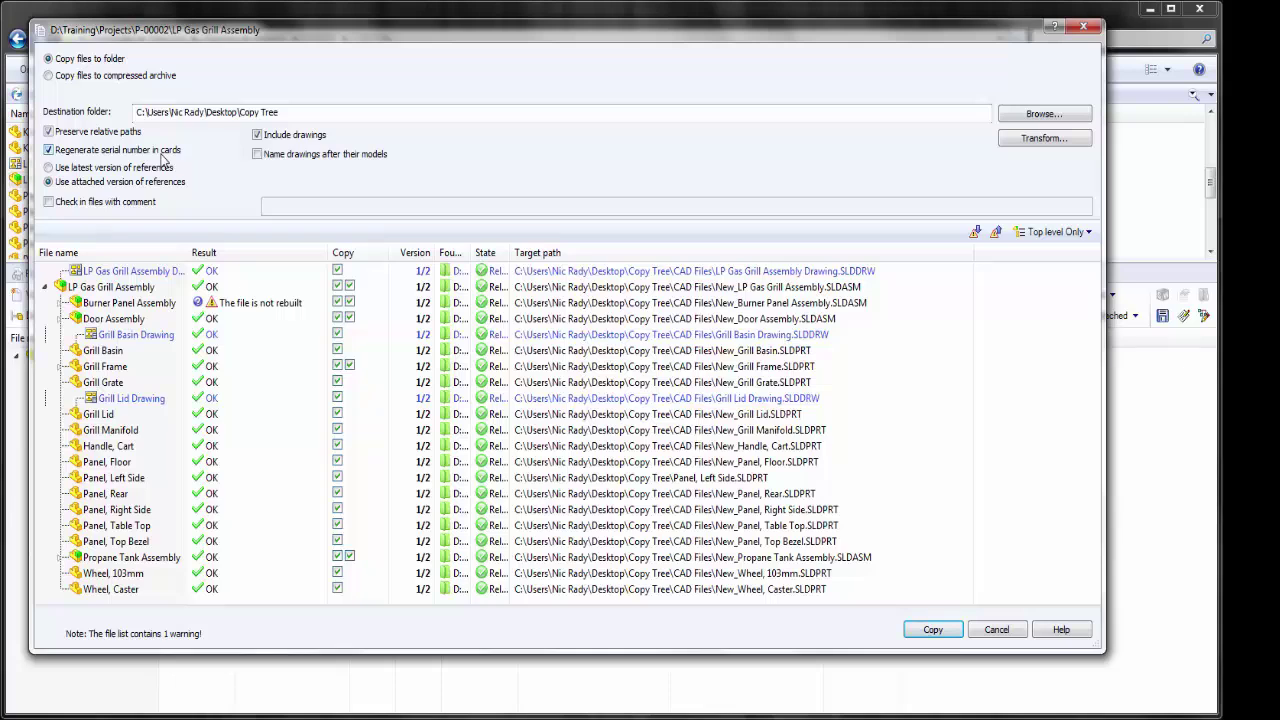
Check in the copies with the comment 'This is a new file set.'
click(130, 203)
click(278, 210)
text(This is a)
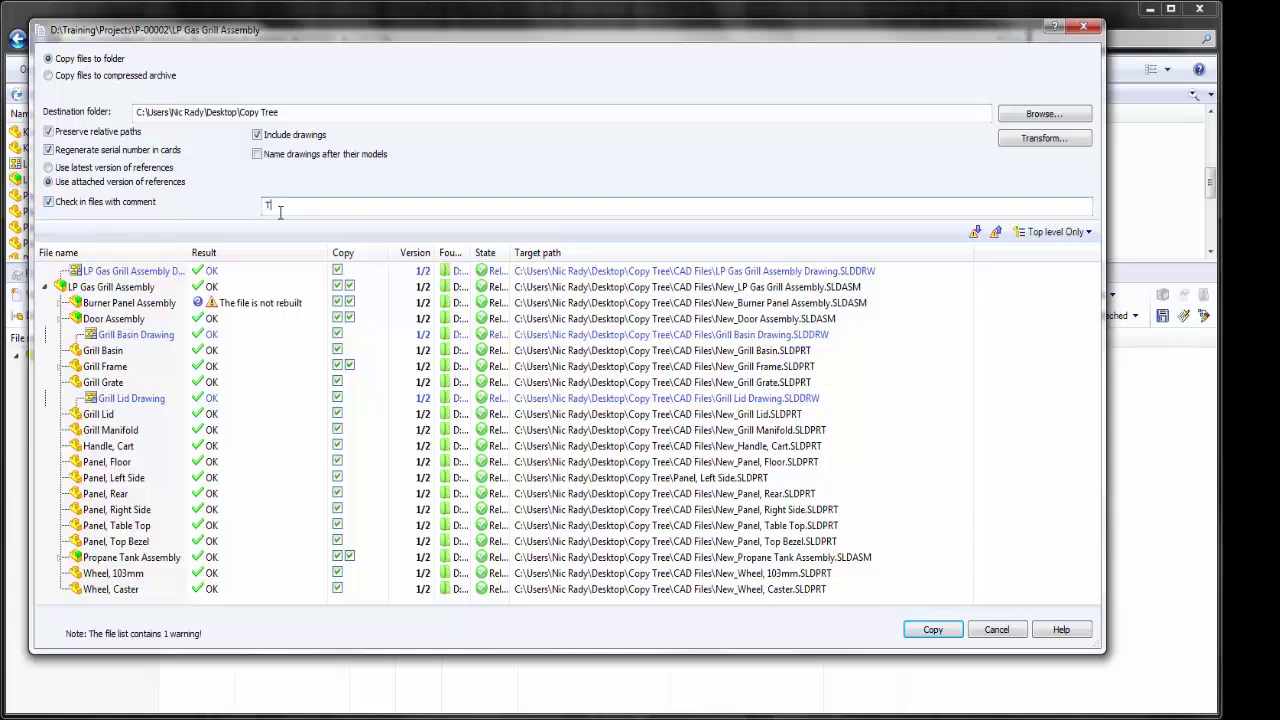
text( new file set.)
Run the copy and browse to Desktop Copy Tree\CAD Files, listing its 28 copied items
click(920, 629)
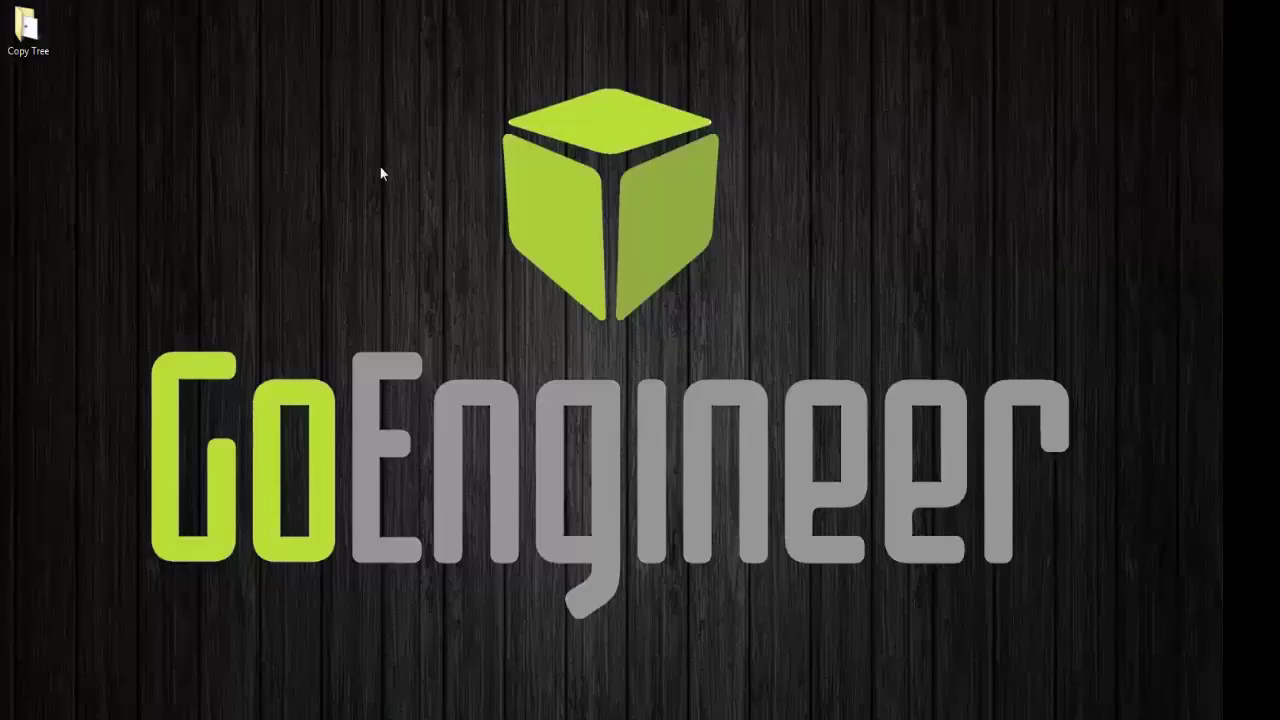
double_click(21, 28)
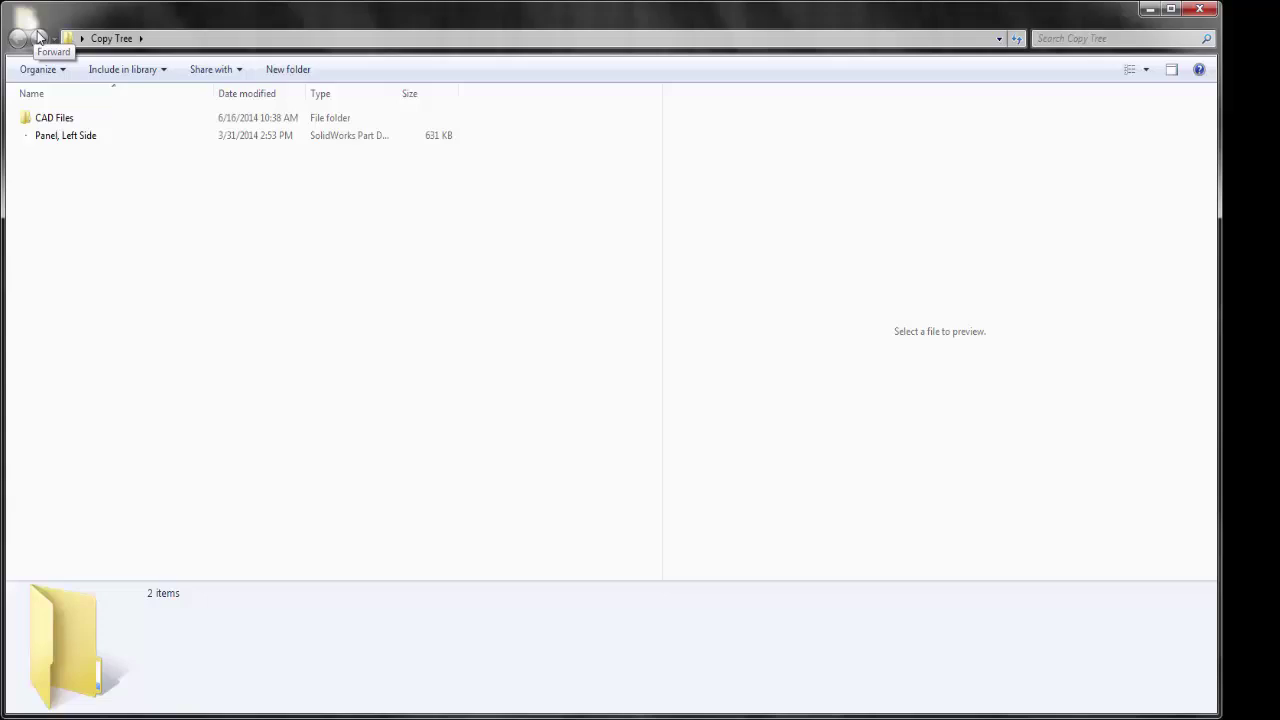
double_click(54, 118)
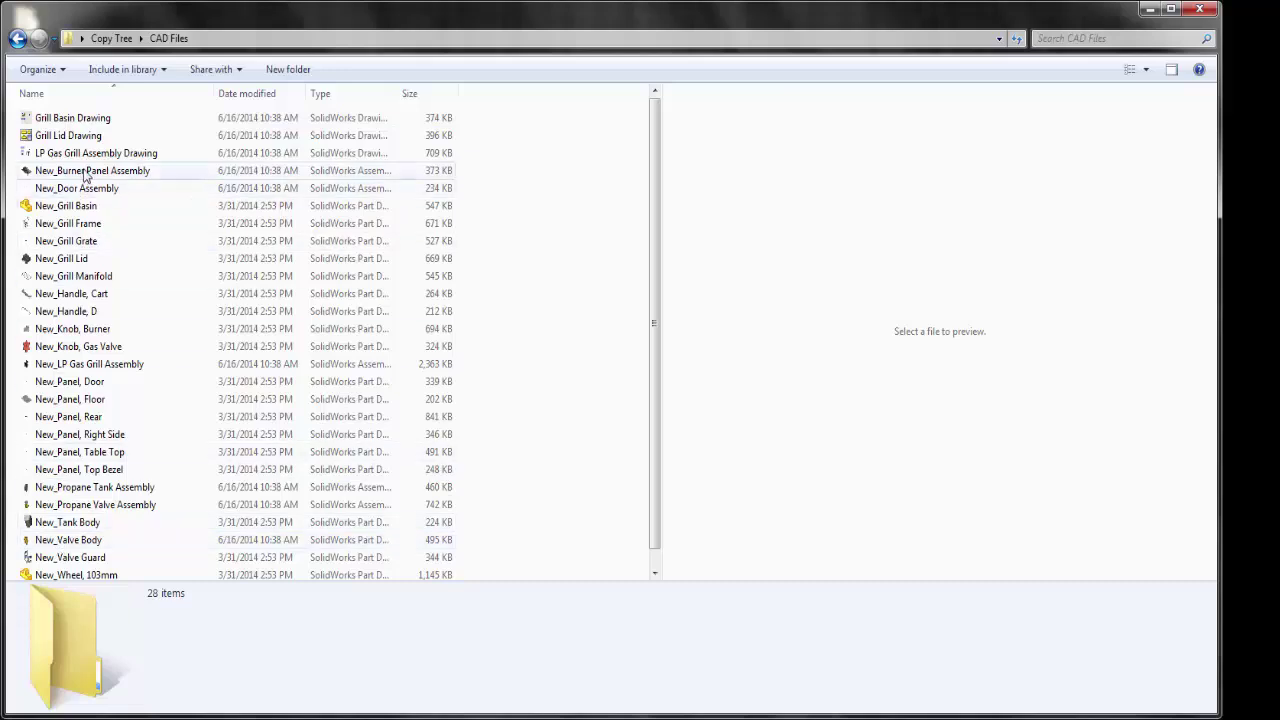
scroll(190, 530, down, 1)
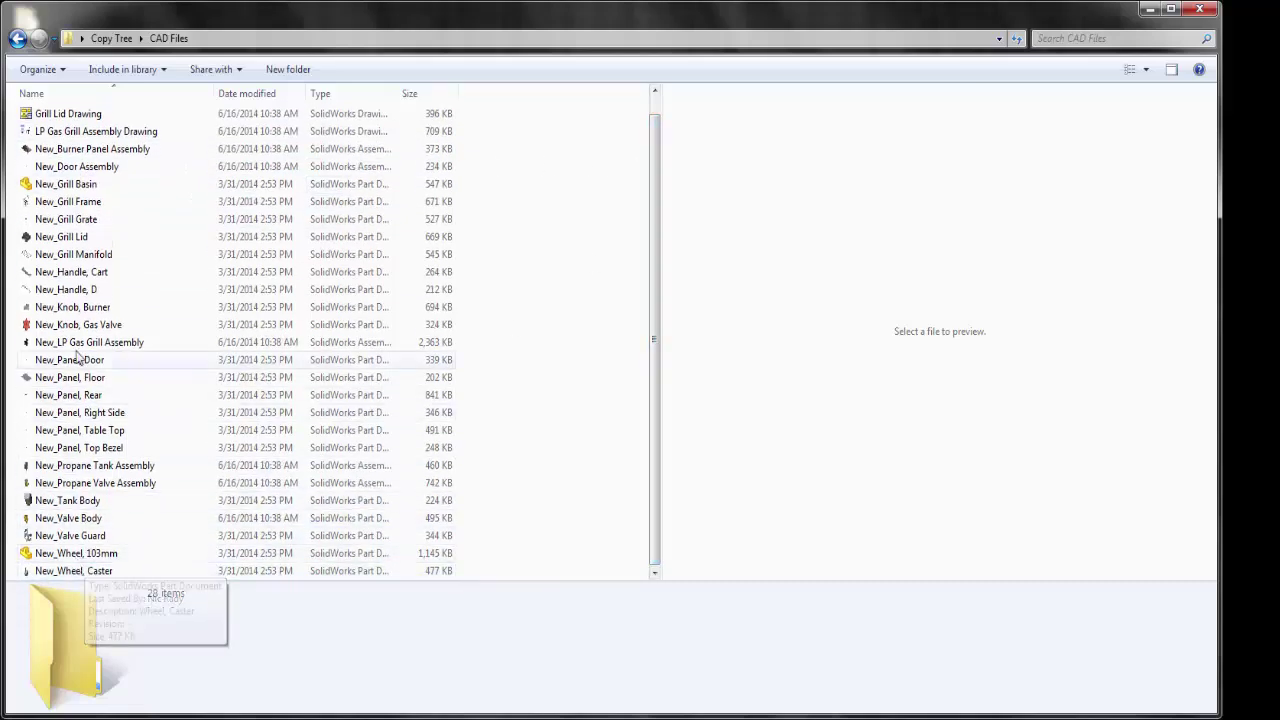
mouse_move(54, 161)
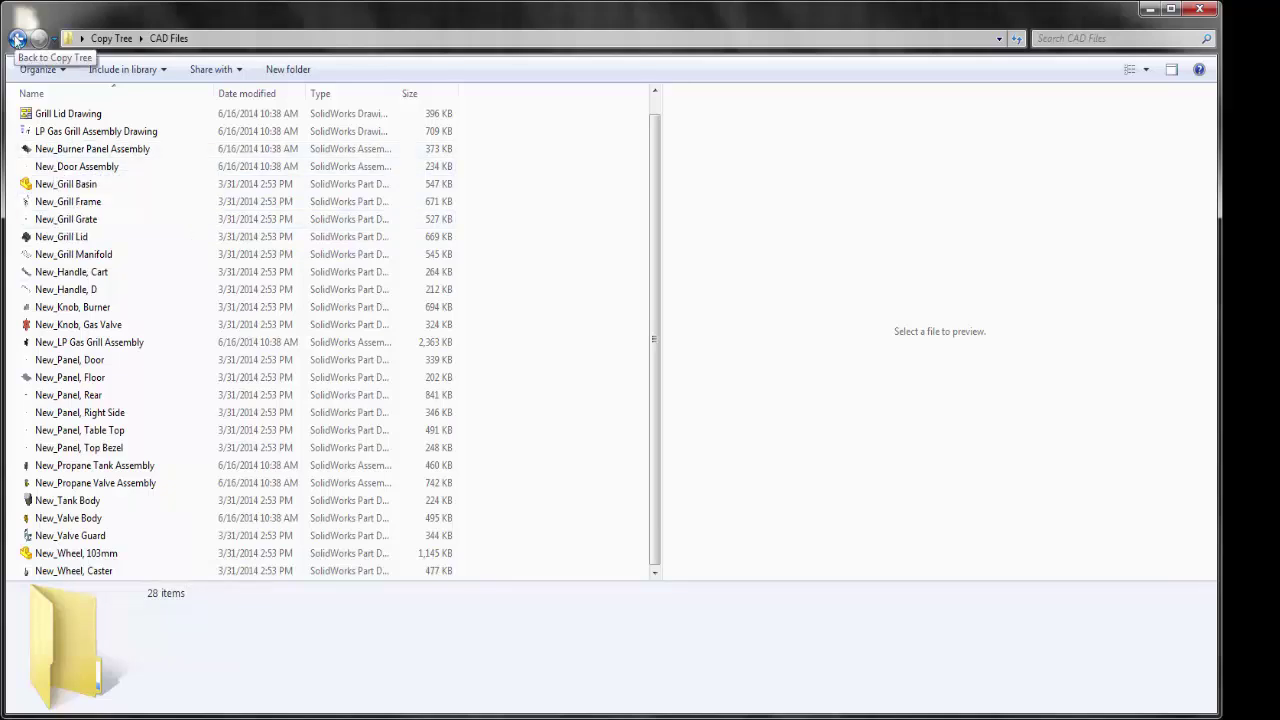